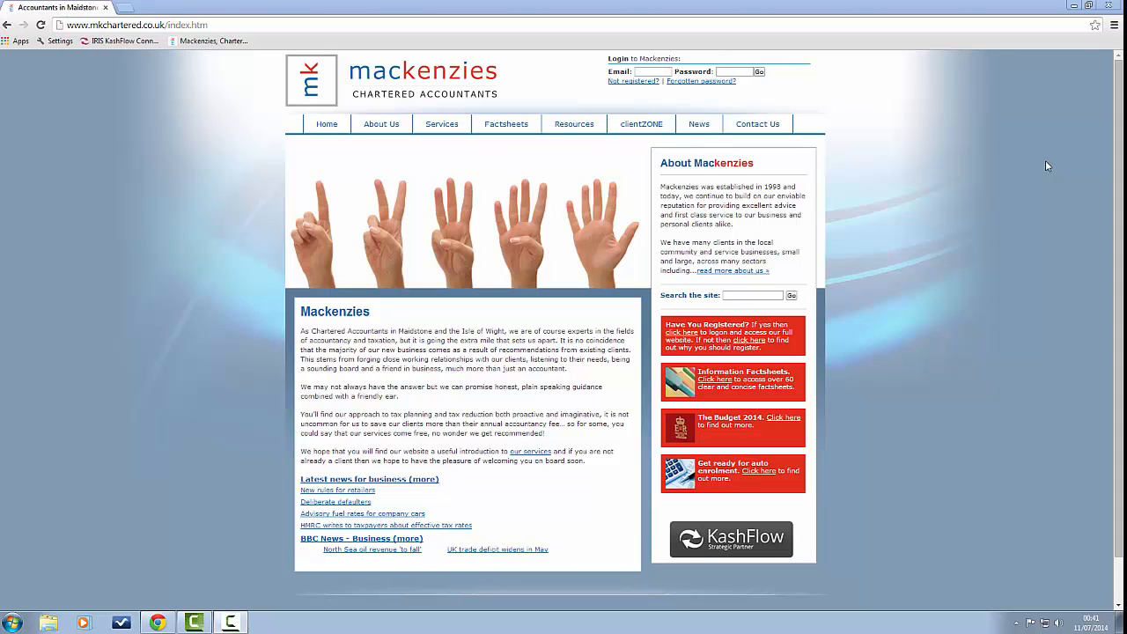
Step: Bring up the Mackenzies Services menu so KashFlow appears among the listed services
mouse_move(451, 126)
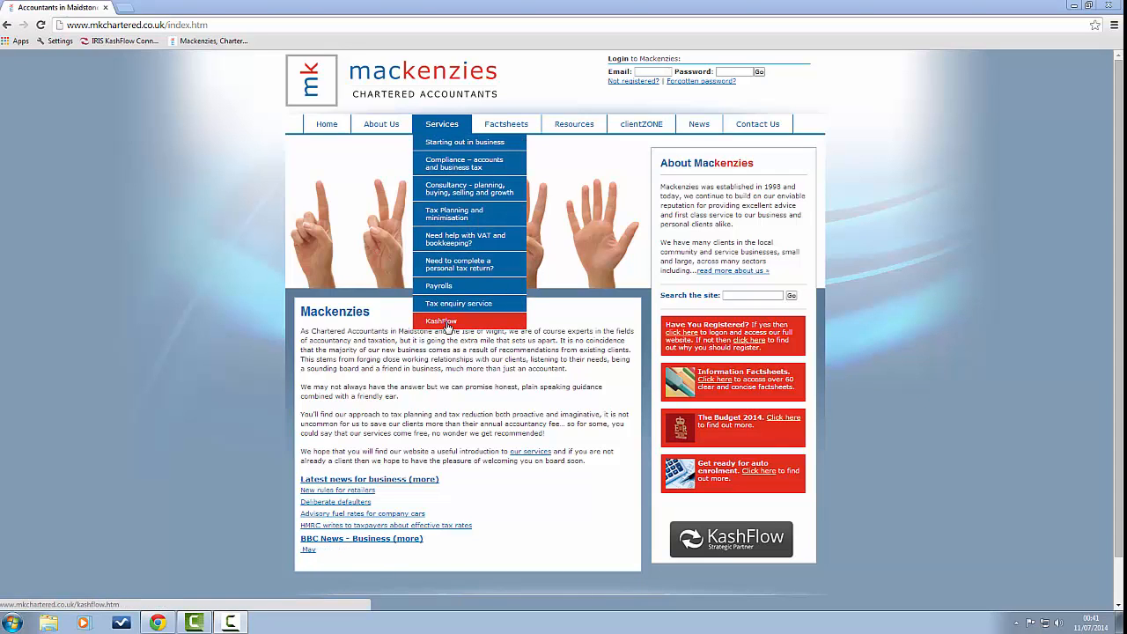
Step: Go to the KashFlow login page from the Services menu and submit the saved username and password
left_click(449, 322)
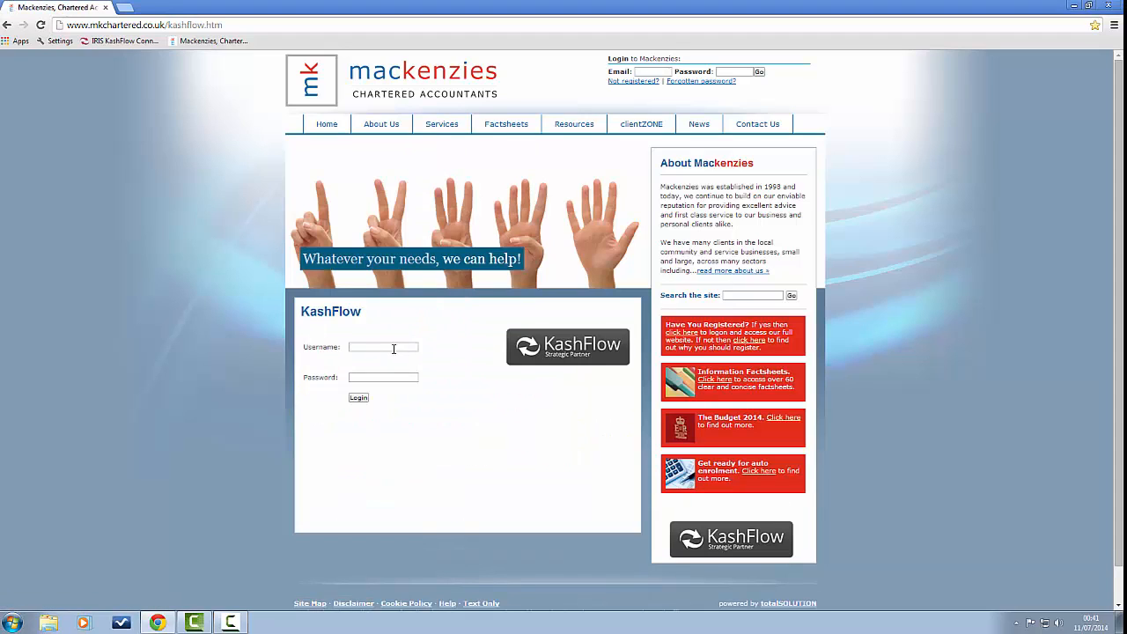
left_click(393, 348)
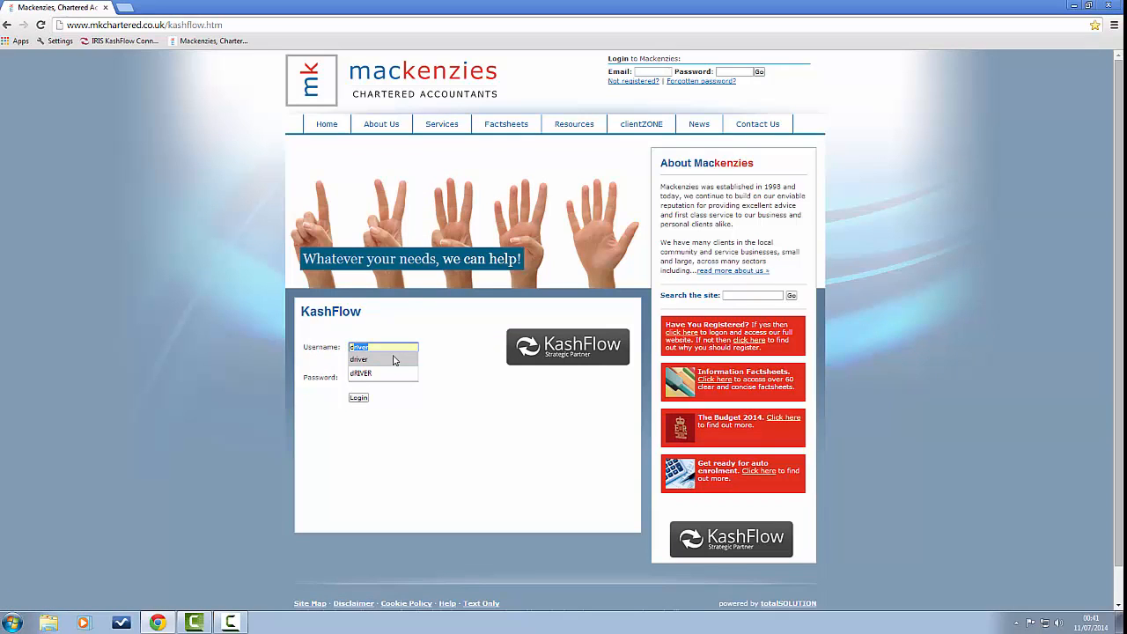
left_click(371, 359)
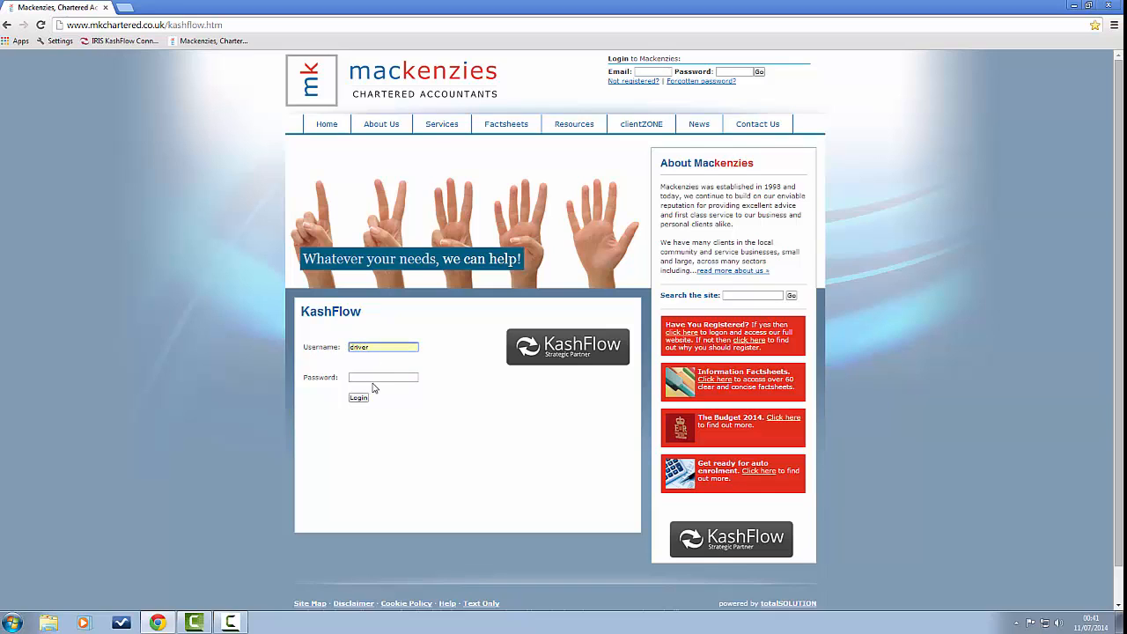
left_click(376, 378)
left_click(357, 398)
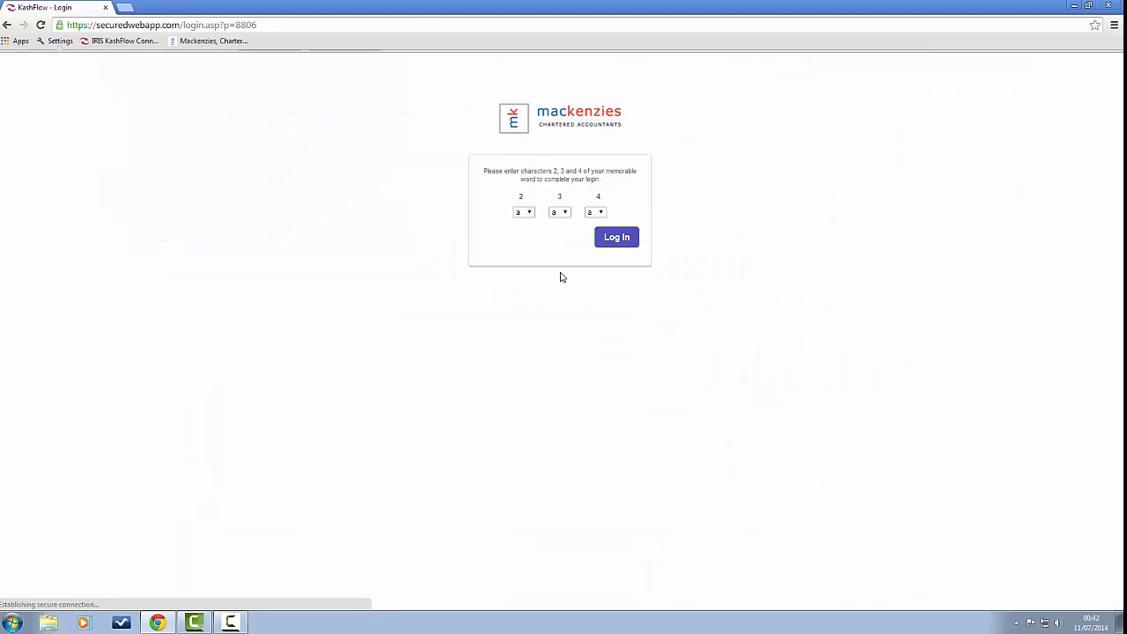
Step: Pick memorable-word characters 2, 3 and 4 and log in to the Overview dashboard
left_click(526, 232)
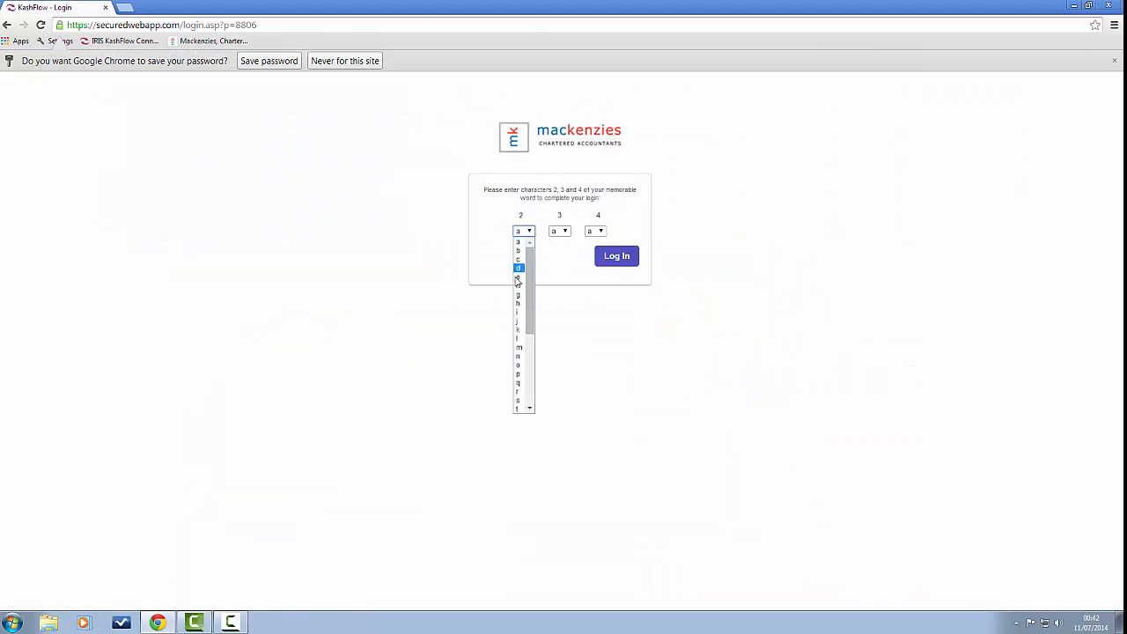
left_click(517, 373)
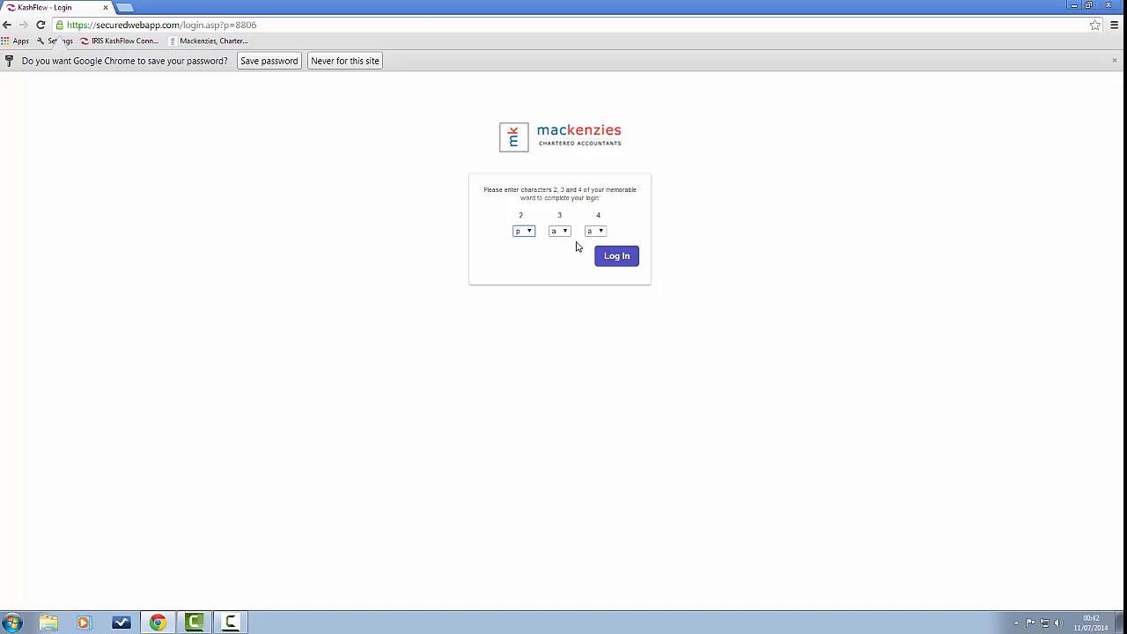
left_click(566, 233)
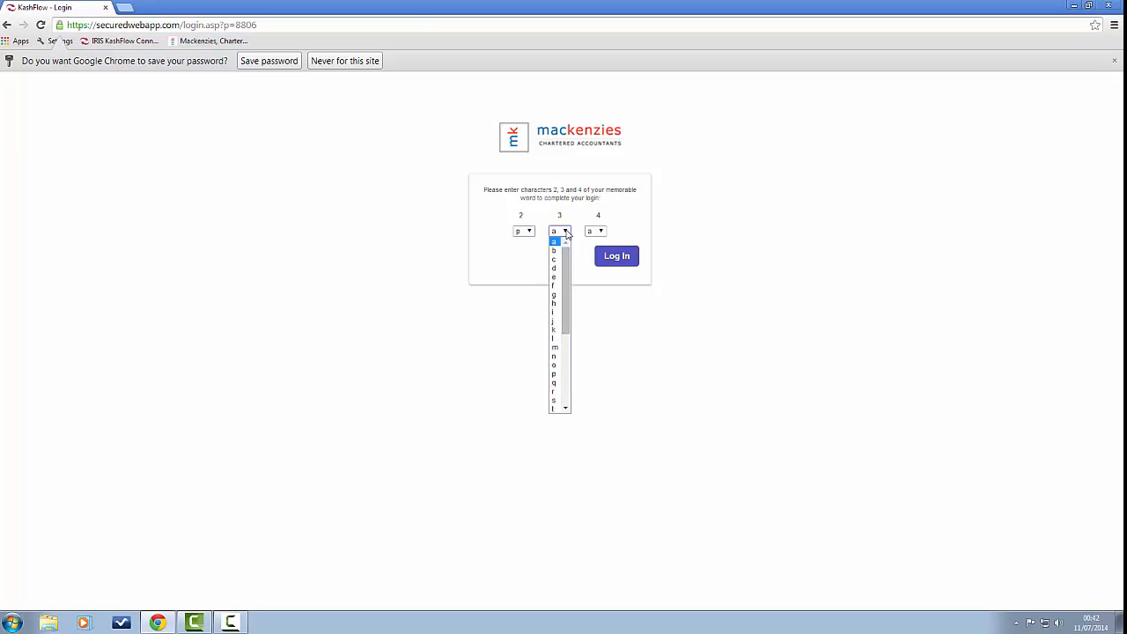
left_click(557, 373)
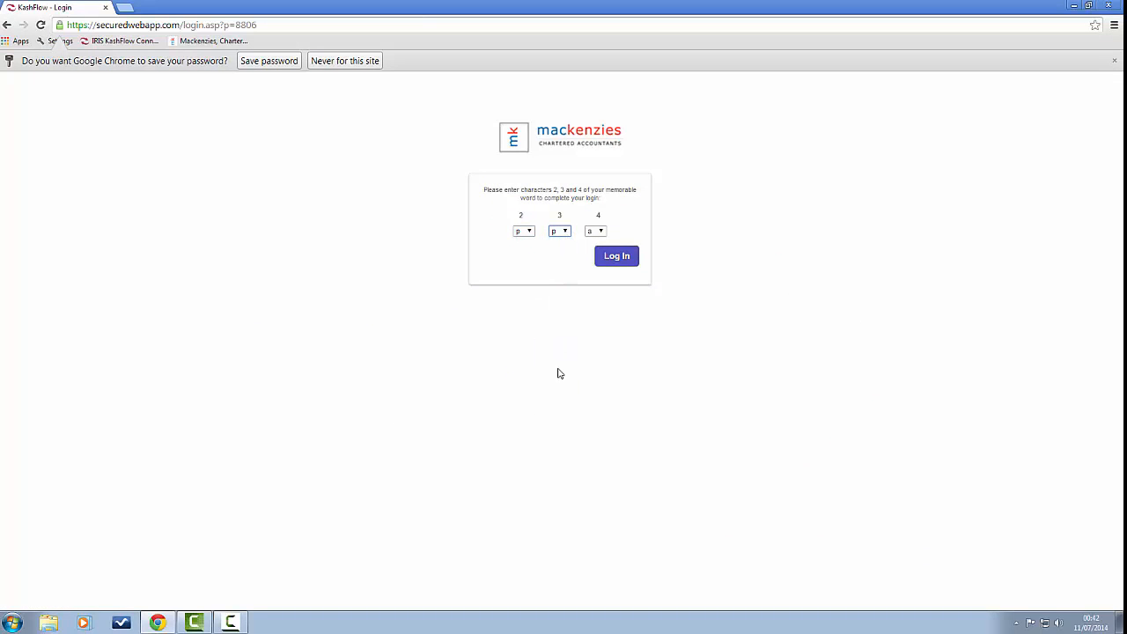
left_click(602, 231)
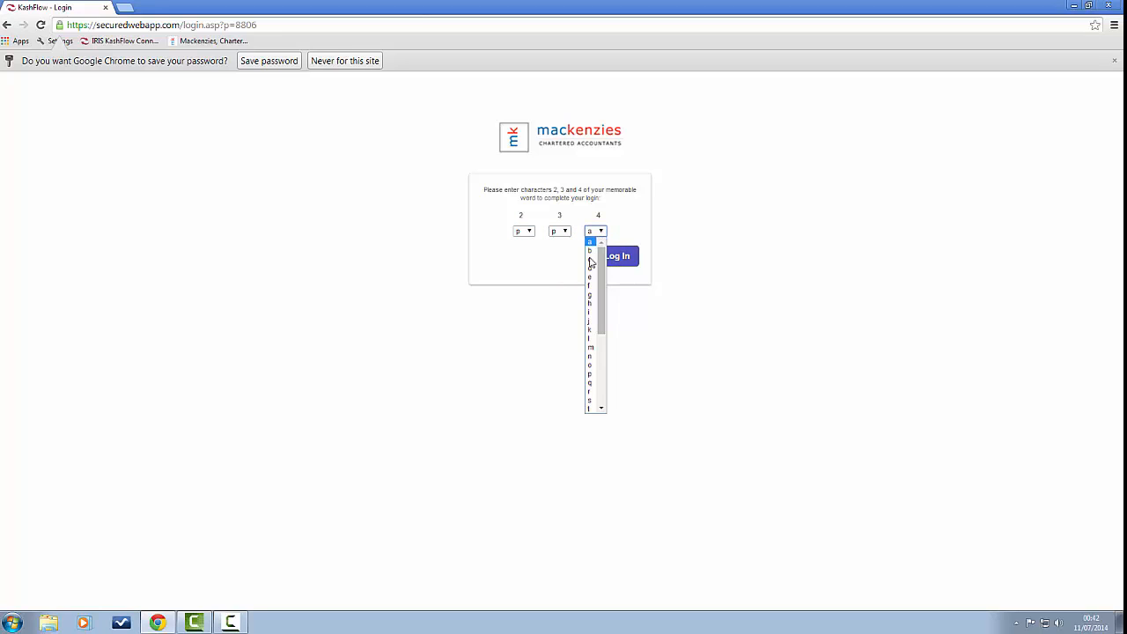
left_click(591, 341)
left_click(615, 261)
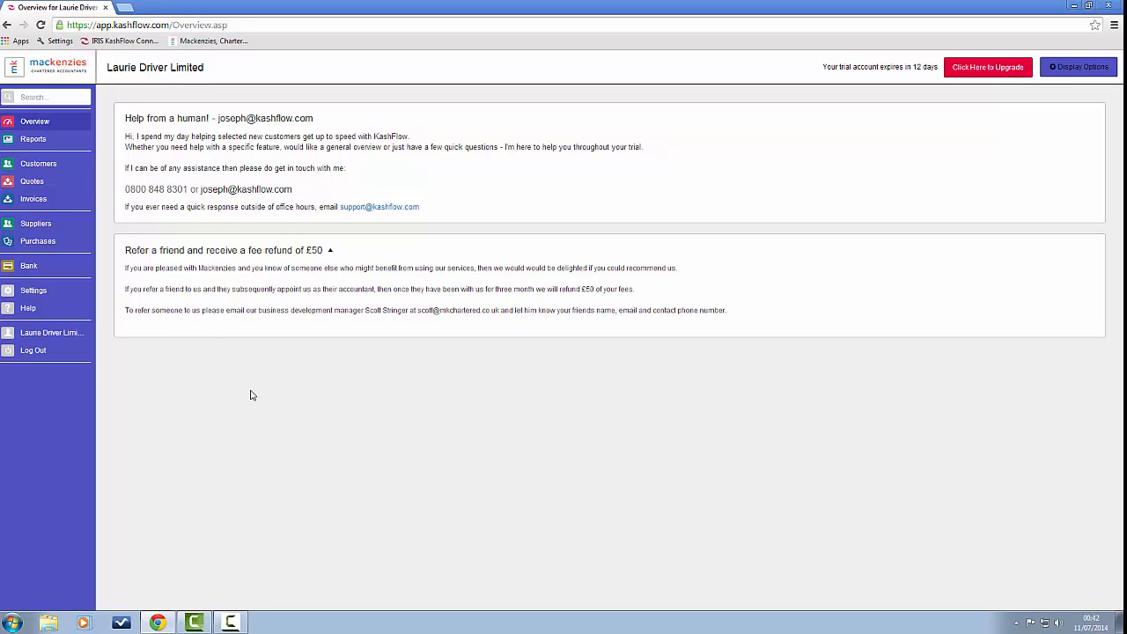
Step: Open Mainwaring Recruitment Limited from the Customers list and check its email address
left_click(49, 165)
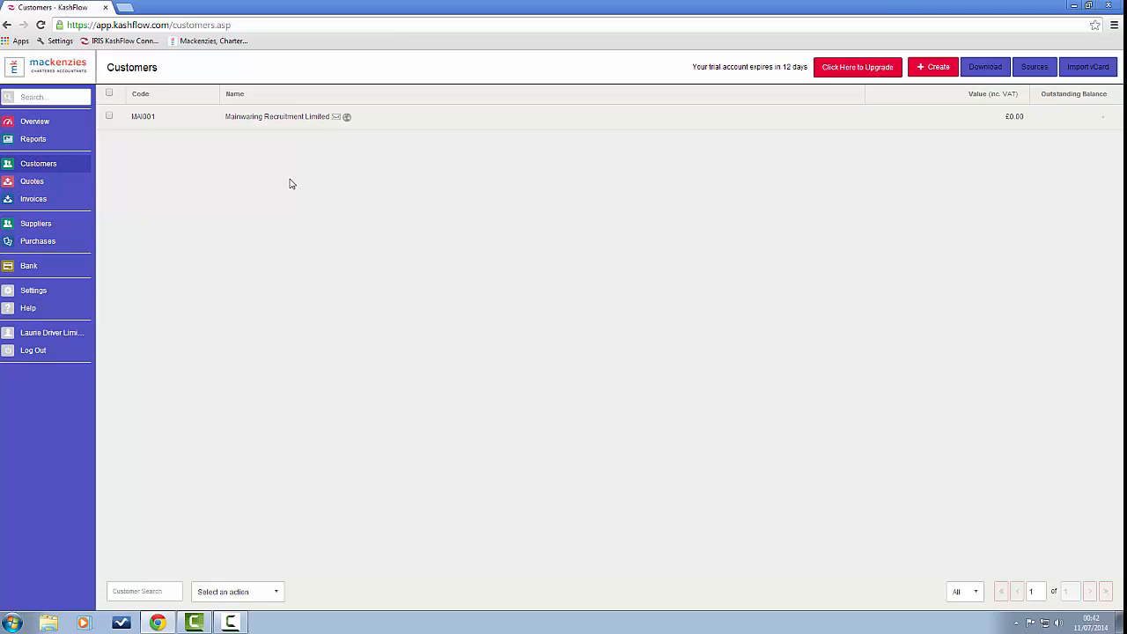
left_click(274, 118)
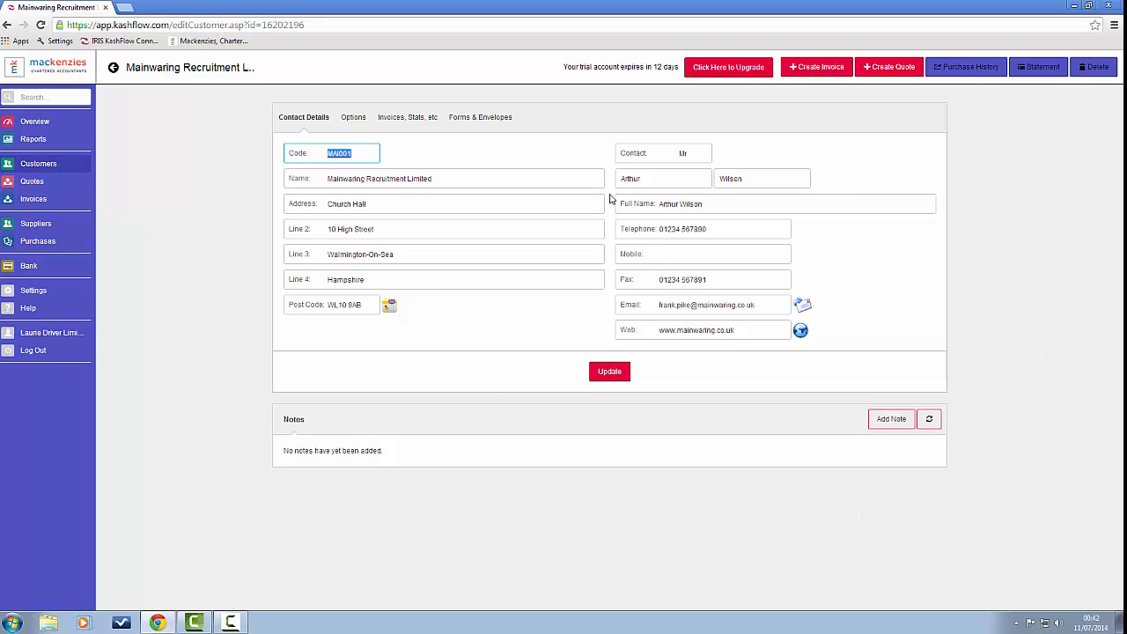
left_click(663, 304)
left_click_drag(663, 305, 765, 312)
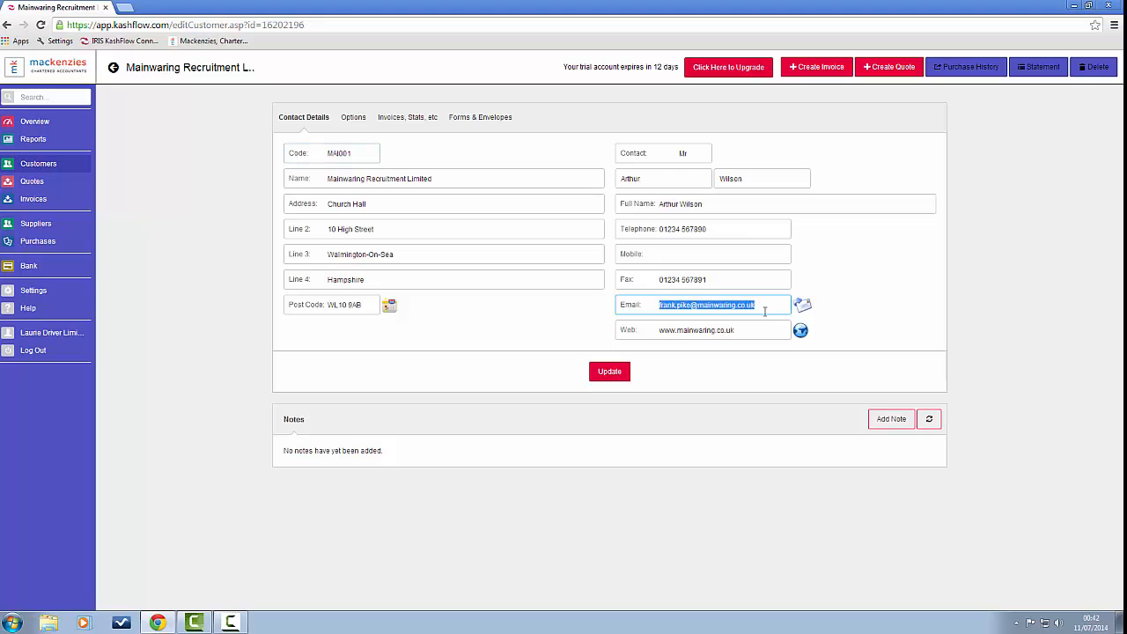
left_click(875, 265)
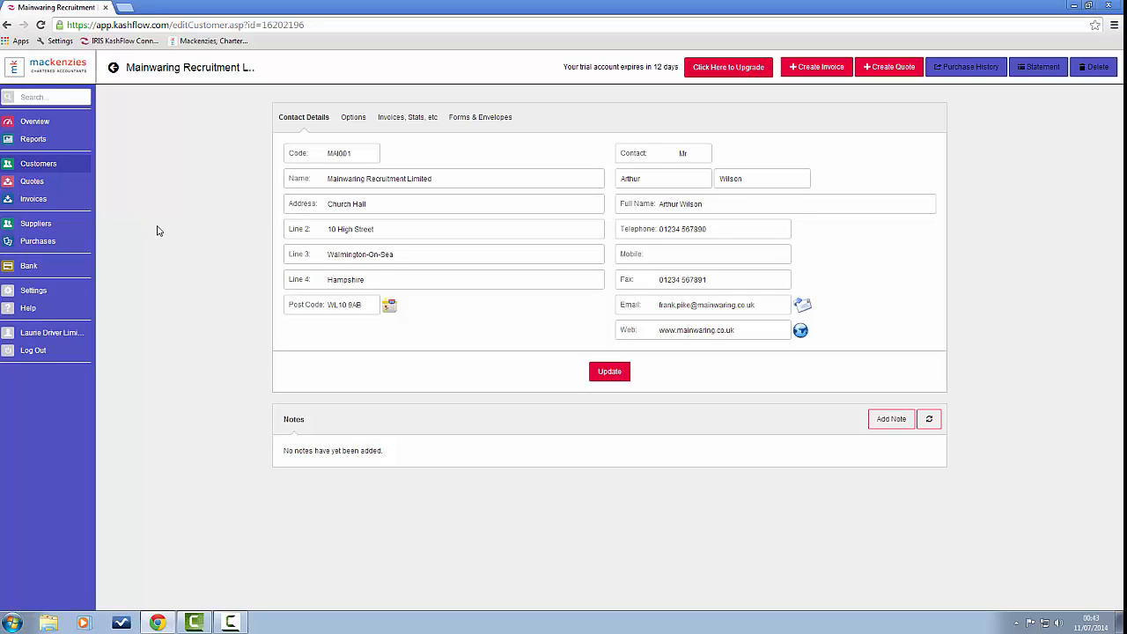
Step: Start a new invoice from the empty Invoices page
left_click(30, 201)
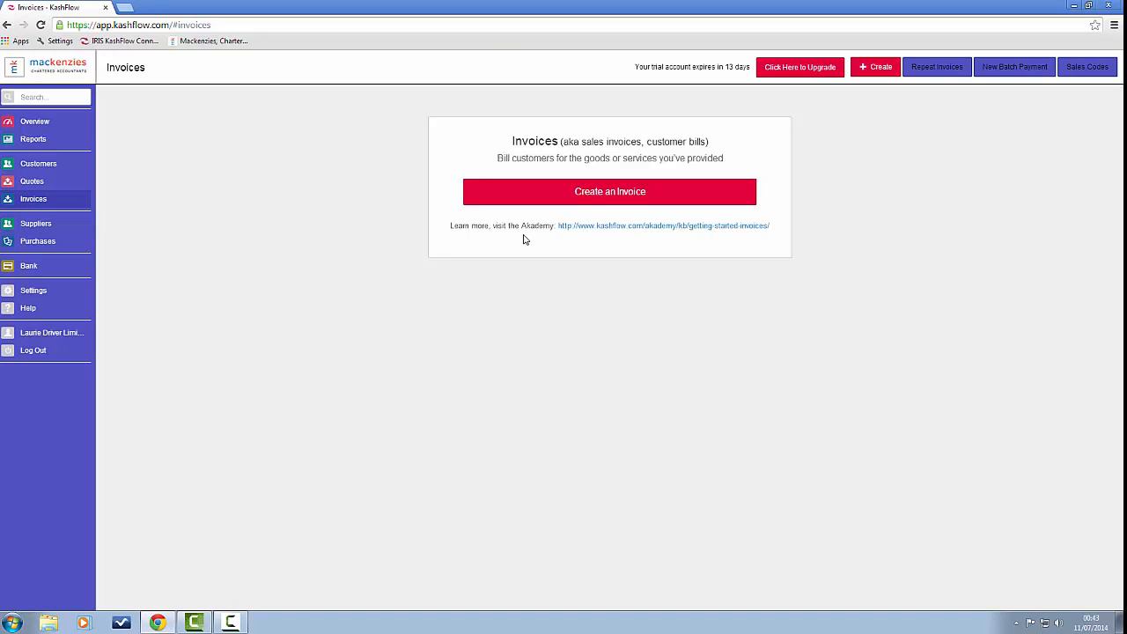
left_click(620, 194)
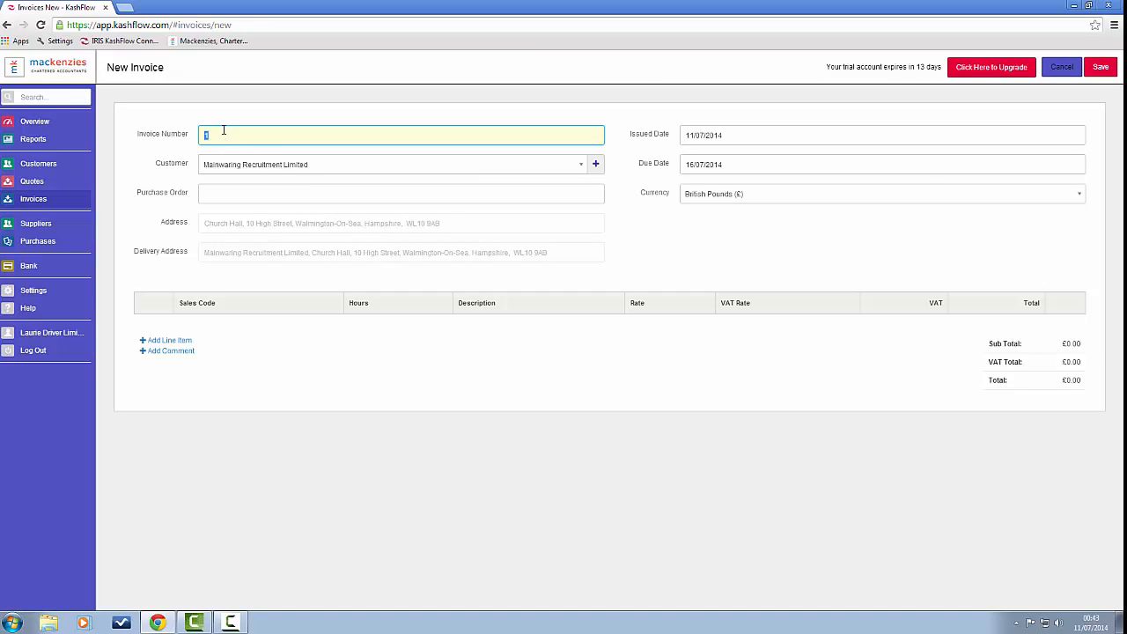
Step: Set the invoice number to 501 and keep Mainwaring Recruitment Limited as customer
key("BackSpace")
type("50")
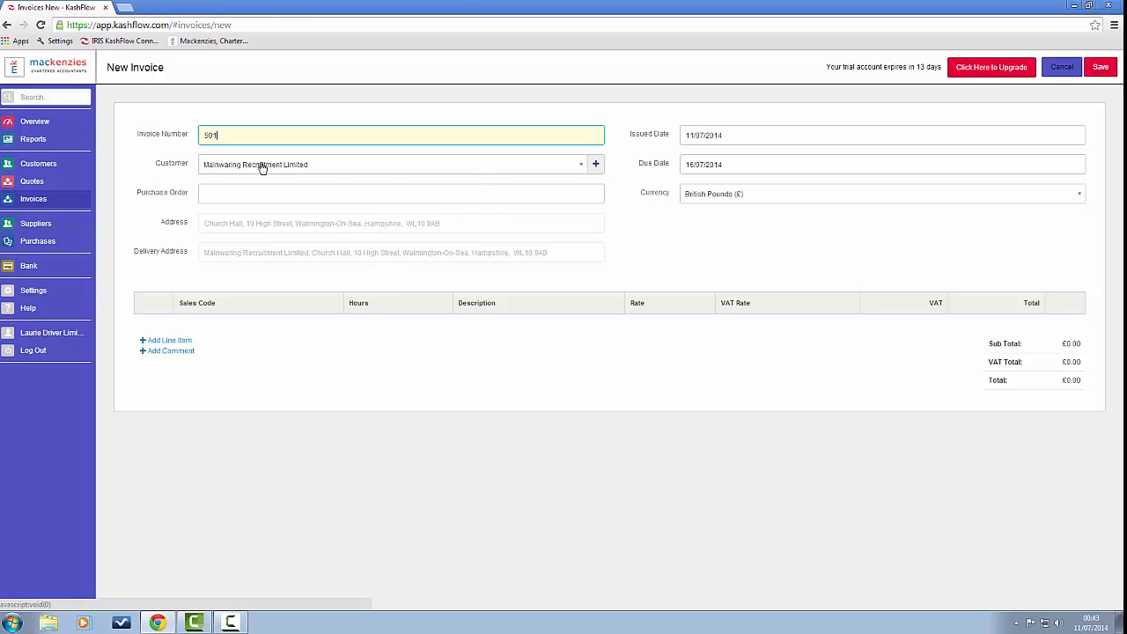
left_click(583, 167)
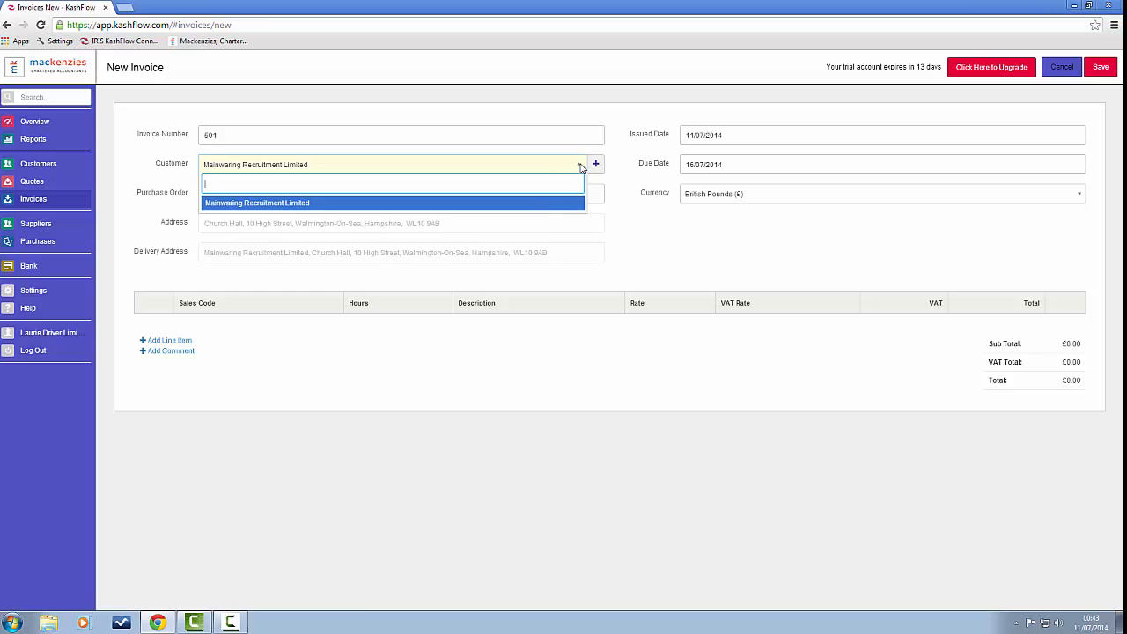
left_click(582, 167)
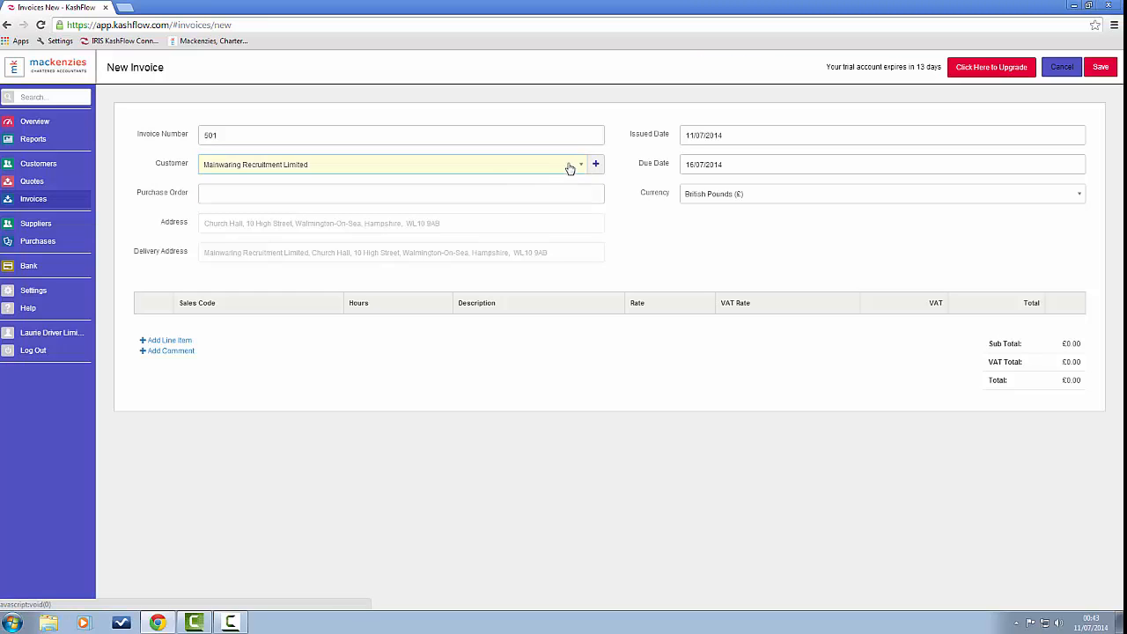
Step: Date the invoice 13/07/2014, due 18/07/2014, and add its first line item
left_click(691, 137)
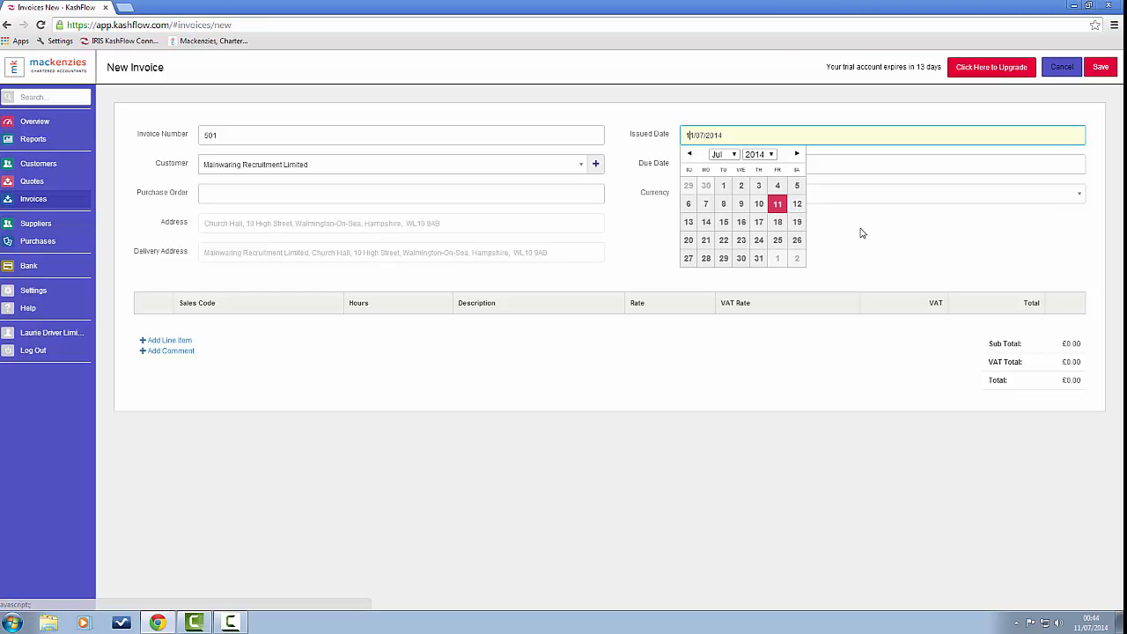
left_click(689, 223)
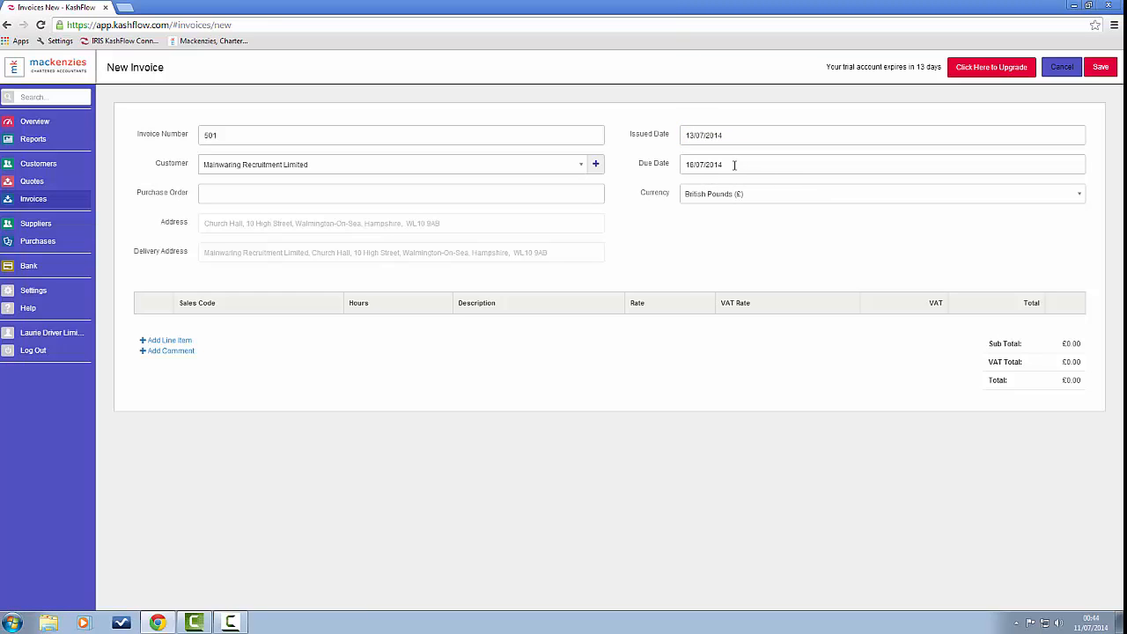
left_click(735, 165)
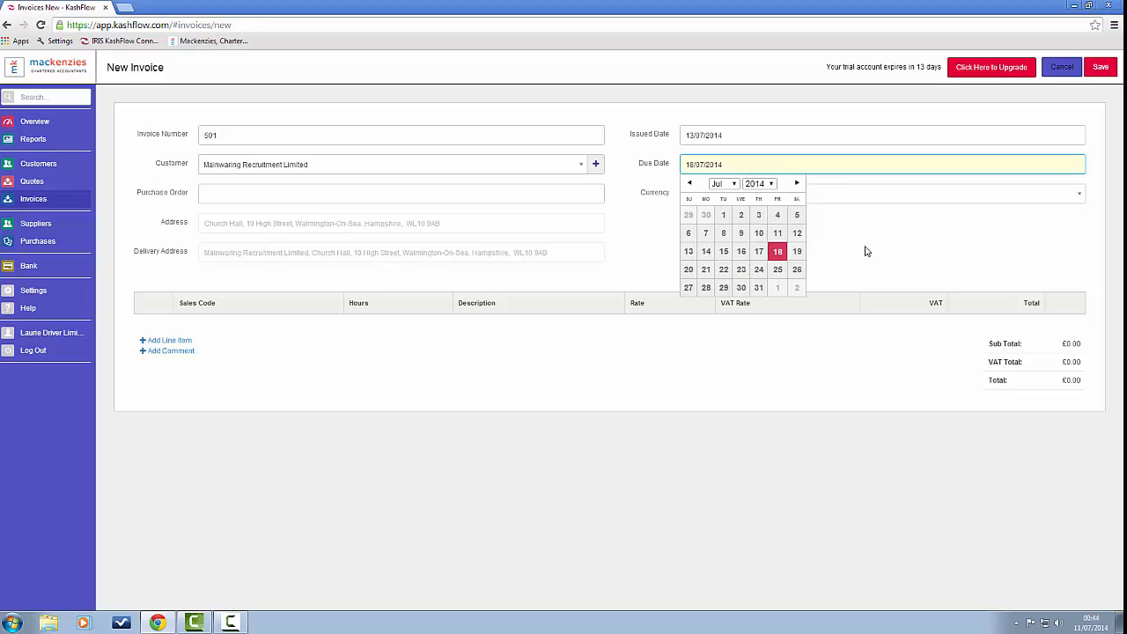
left_click(778, 254)
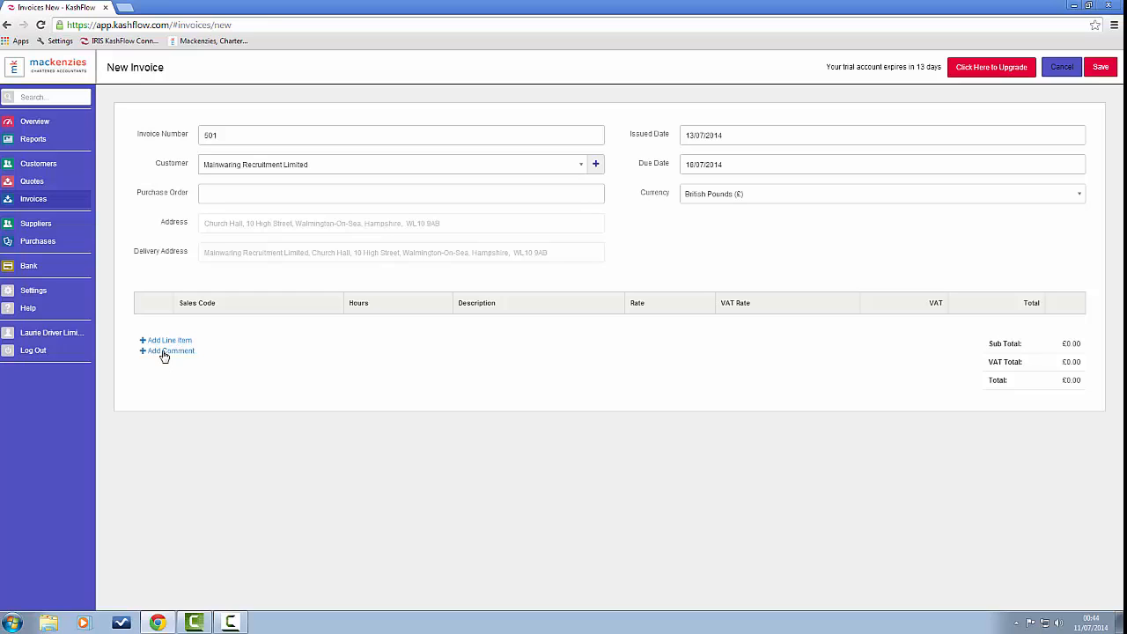
left_click(166, 342)
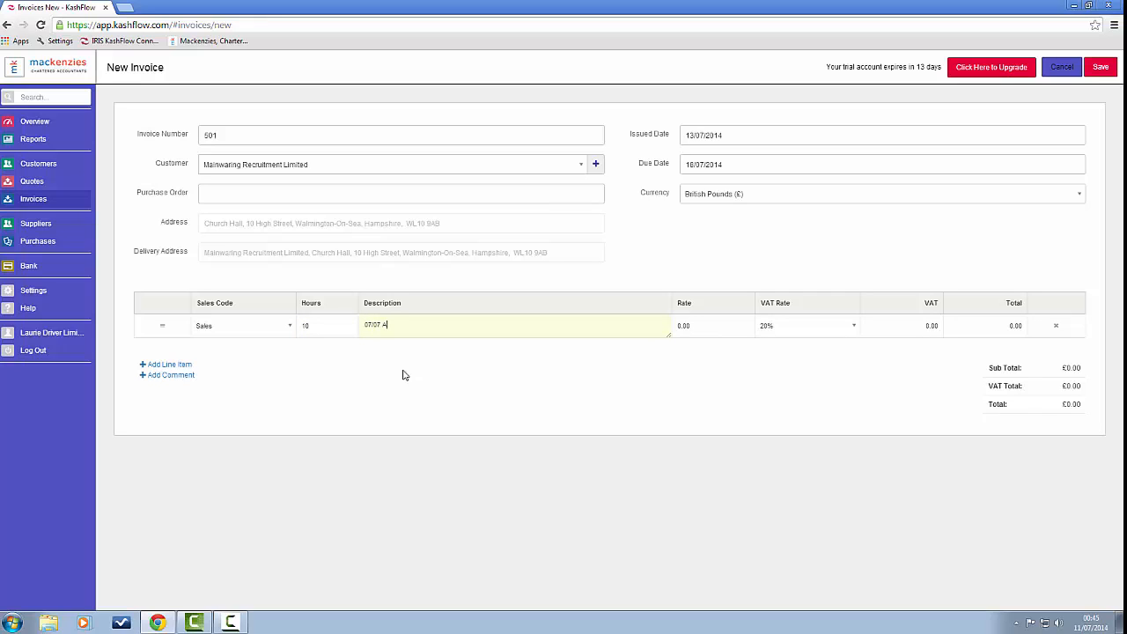
Step: Enter lines 07/07 and 08/07 ABC Haulage Ltd, 10 hours each at 12.00, and add a third row
type("E")
key("Tab")
type("12.0")
left_click(187, 366)
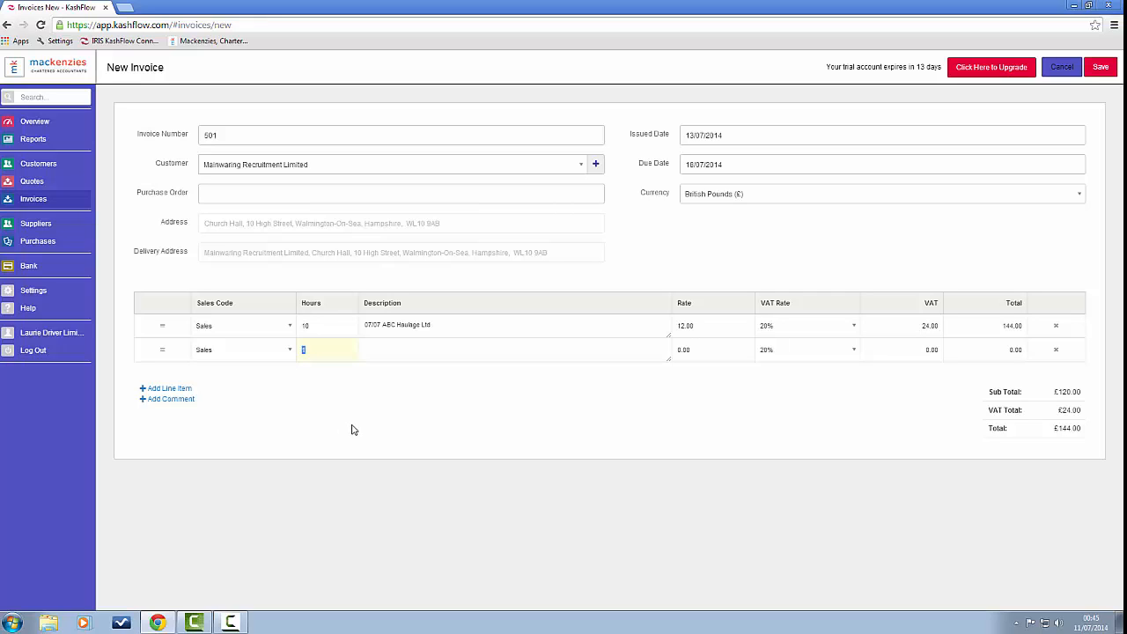
type("10")
type("08")
type("/07 ABC")
type(" Haulage")
type(" Ltd")
key("Tab")
type("12.0")
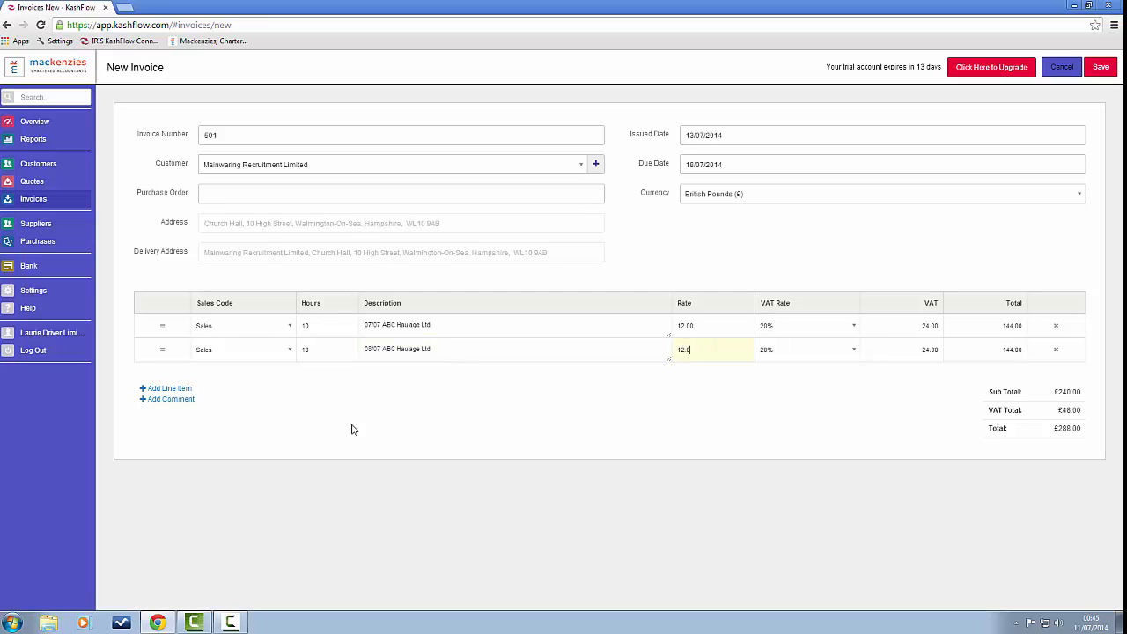
key("Tab")
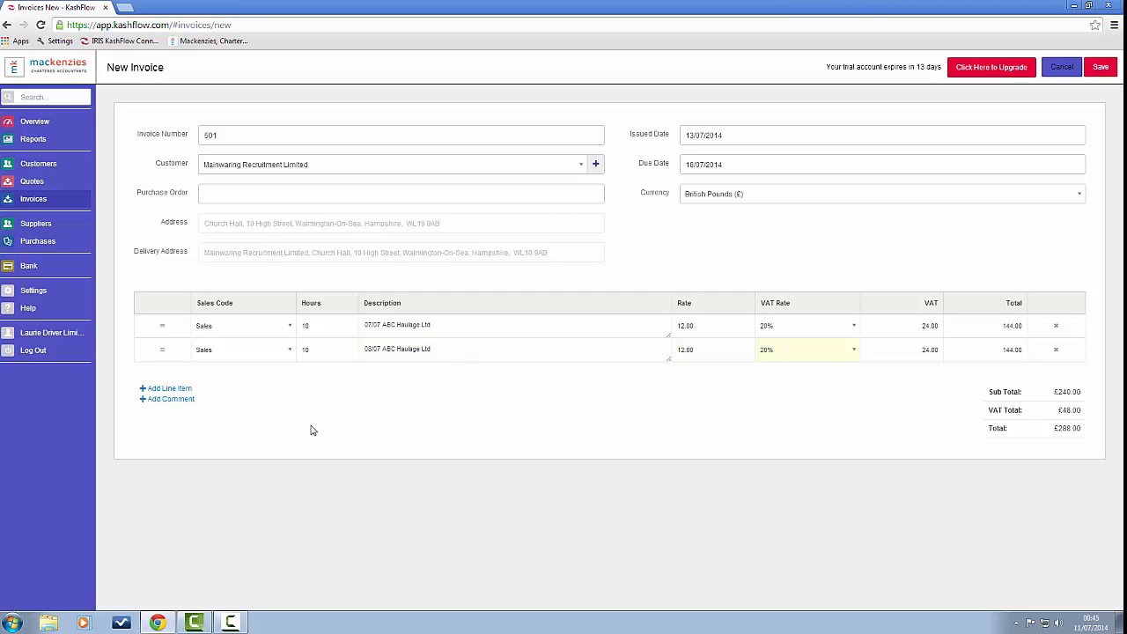
key("Tab")
left_click(184, 388)
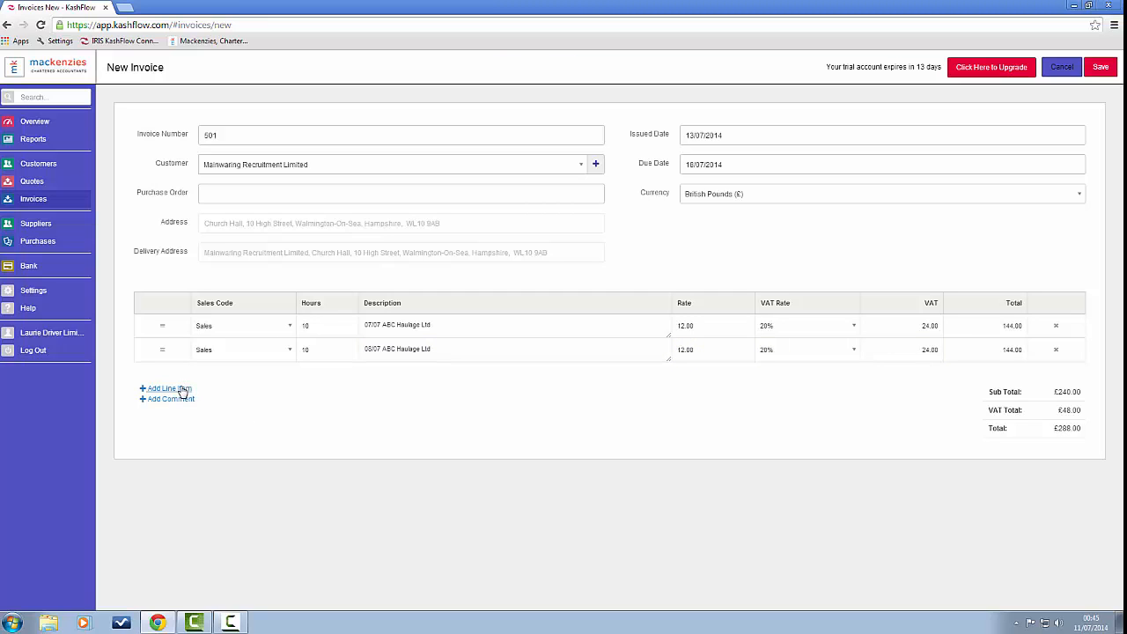
Step: Fill rows for 09/07 Jacks Transport Ltd and 13/07 ABC Haulage Ltd, 12 hours at 12.00 each
type("12")
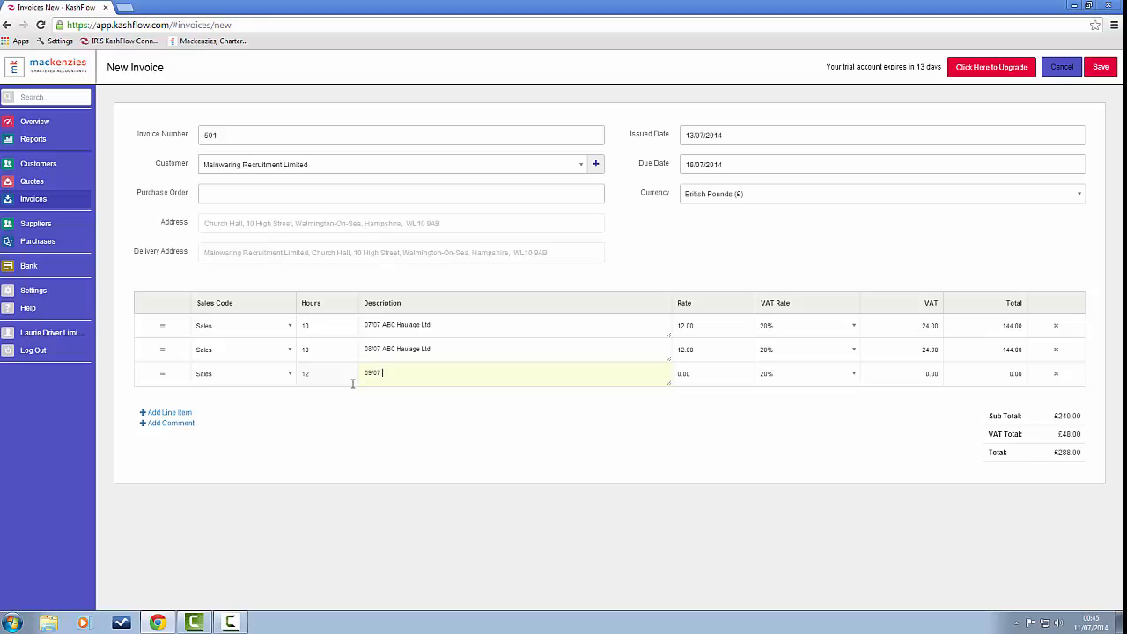
type("09/07 Jacks Transport Ltd")
key("Tab")
type("12.00")
left_click(184, 414)
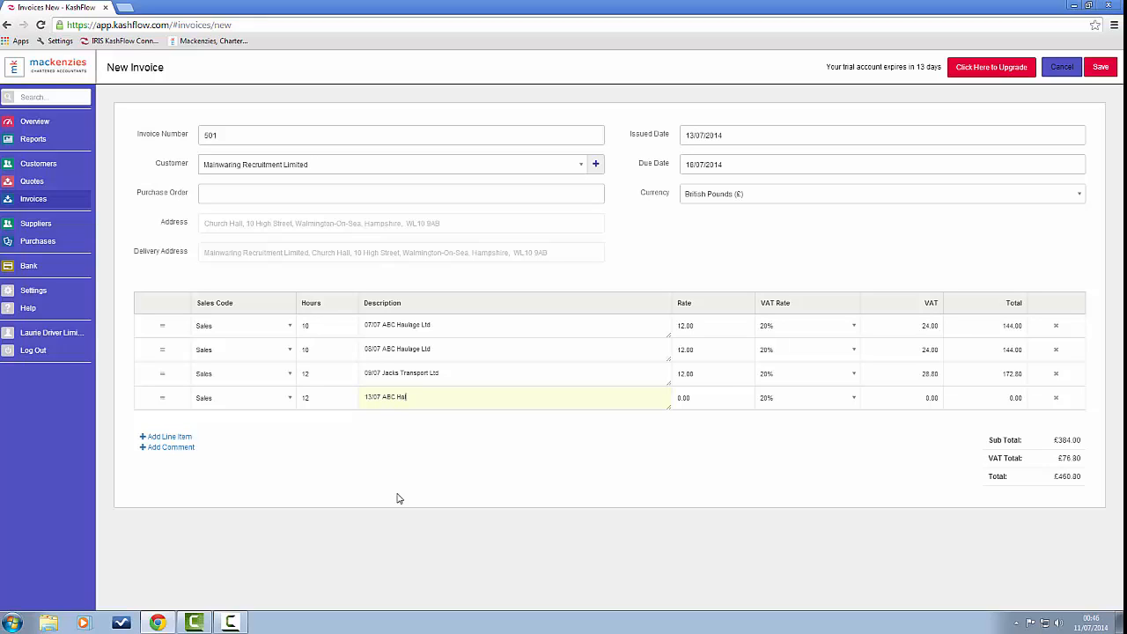
type("ulage Ltd")
key("Tab")
type("12.00")
Step: Save invoice 501, leaving £633.60 unpaid and due 18/07/2014
left_click(1101, 69)
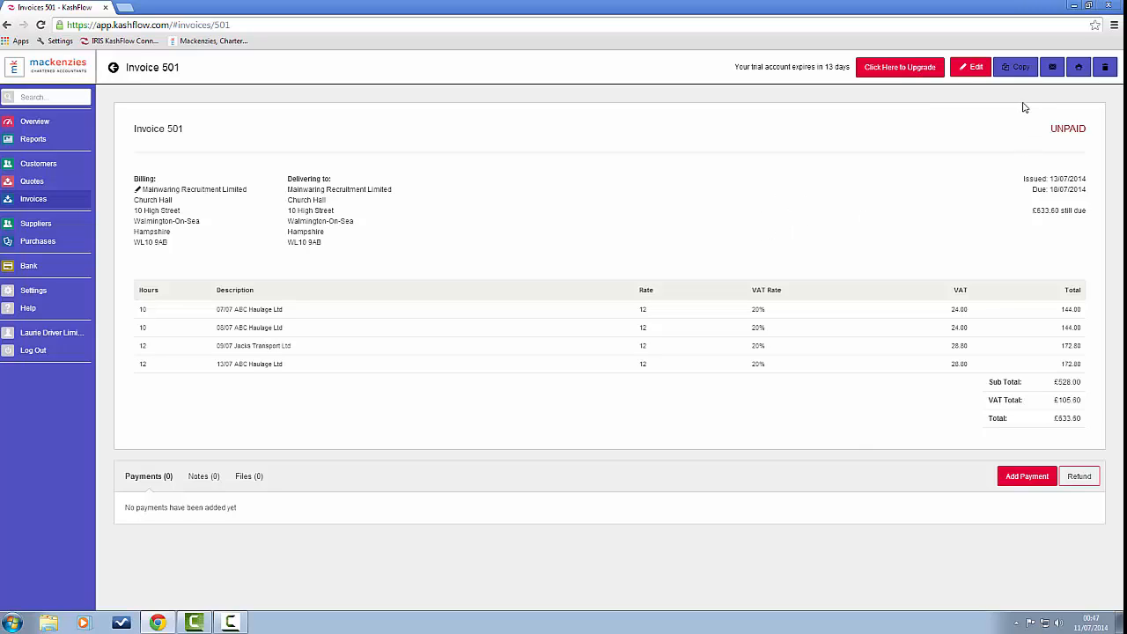
Step: Open invoice 501's printable PDF in a new tab and review it, totalling £633.60
left_click(1080, 69)
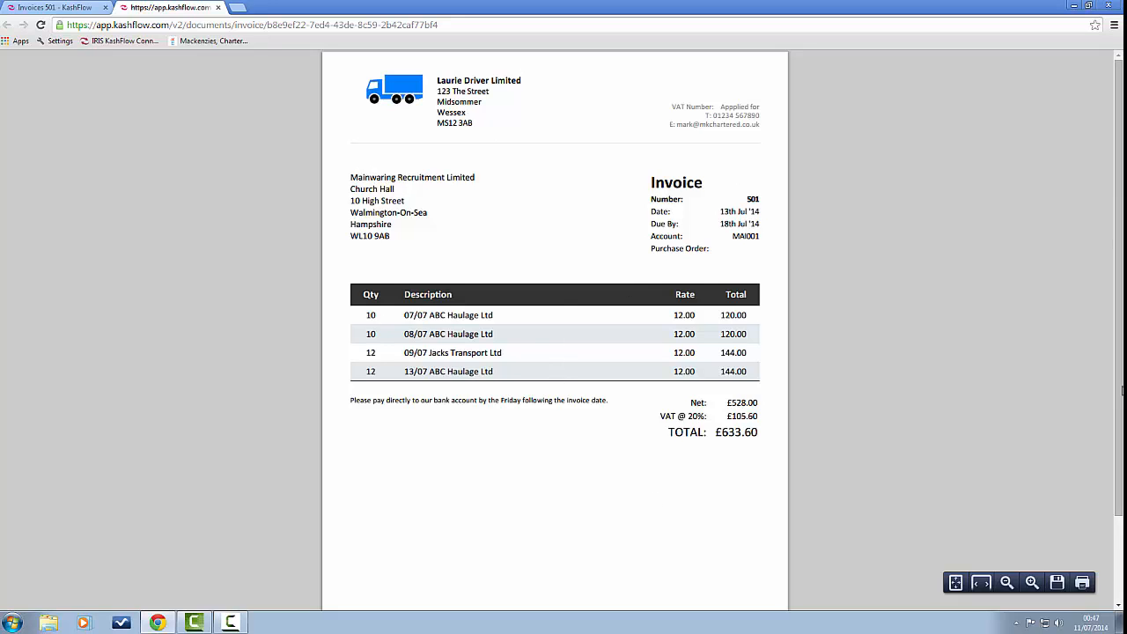
scroll(1119, 448, "down", 3)
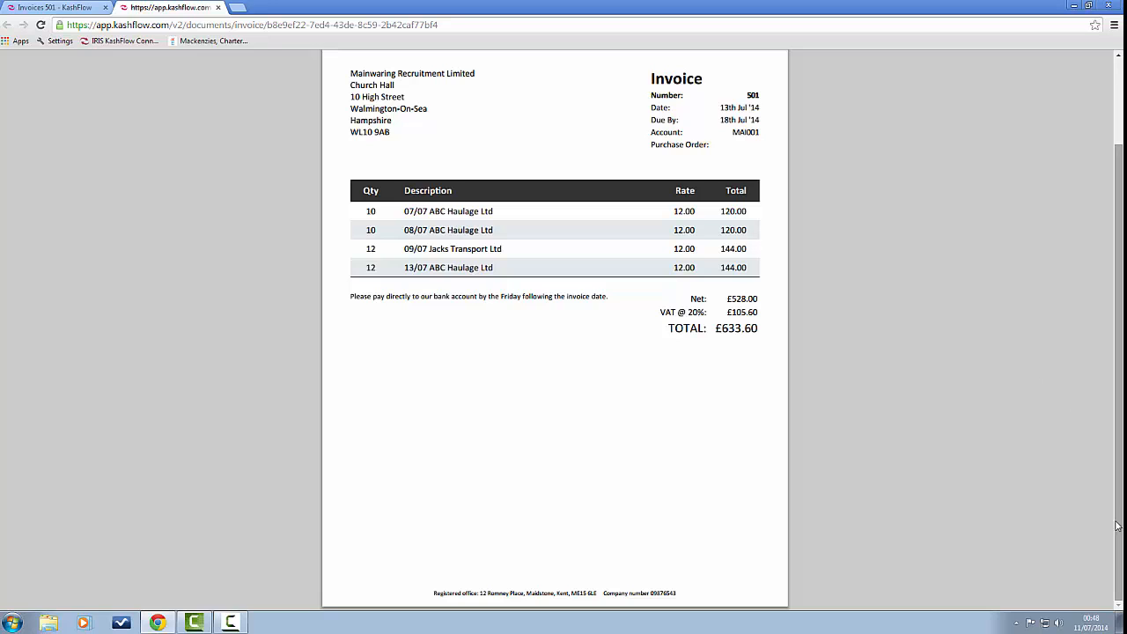
scroll(1119, 525, "up", 2)
mouse_move(1064, 612)
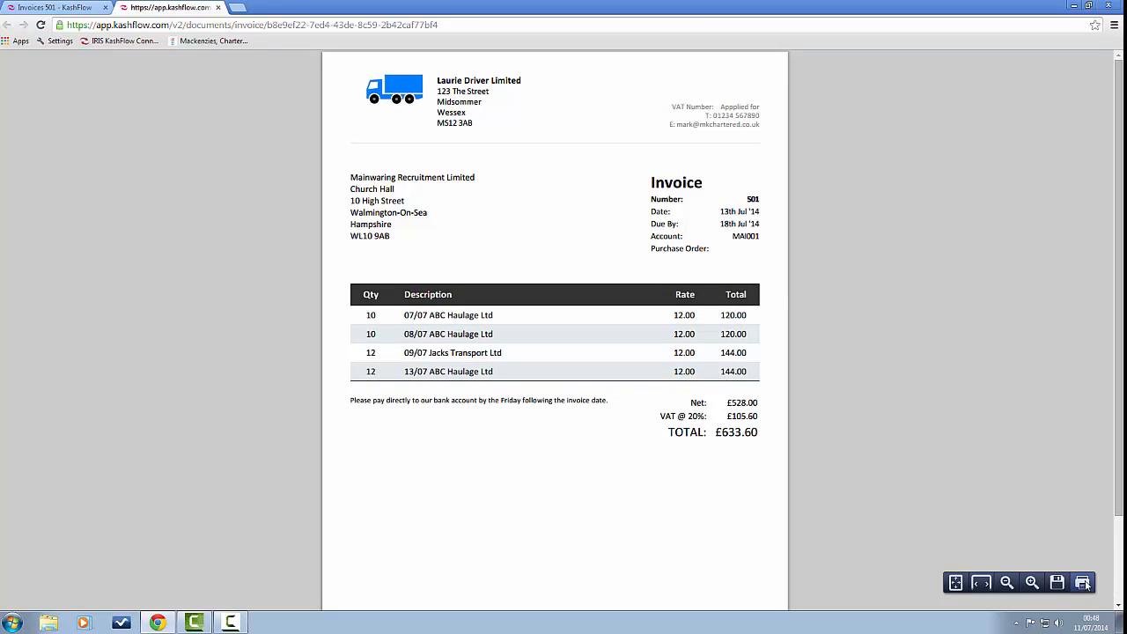
Step: Set the invoice's print destination to HP LaserJet P1505n, then close the PDF tab
left_click(1084, 583)
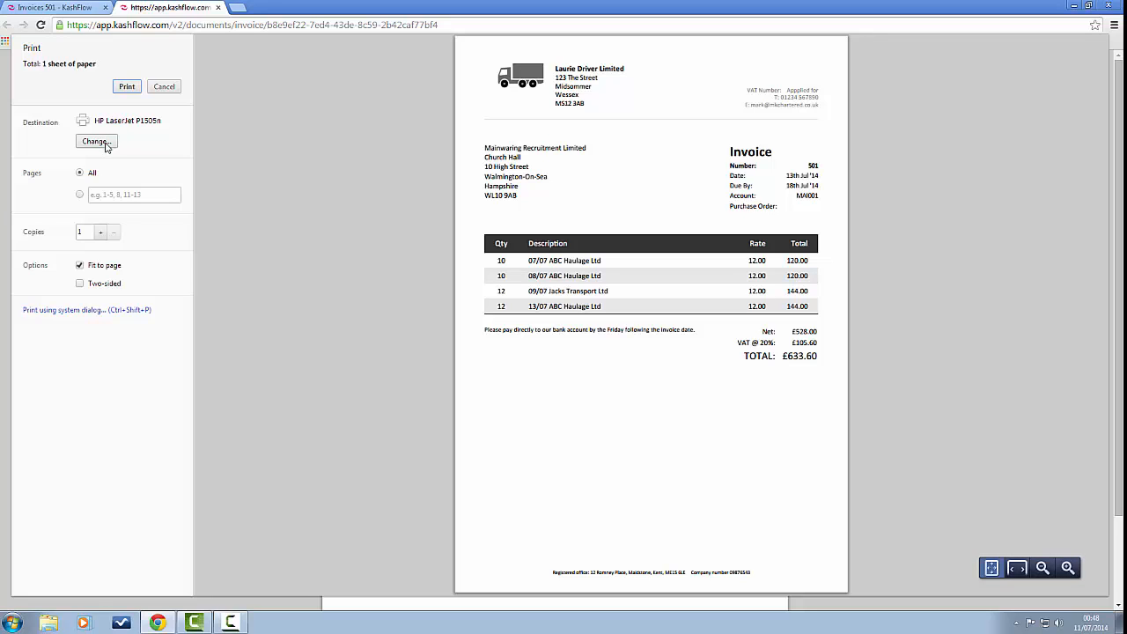
left_click(97, 142)
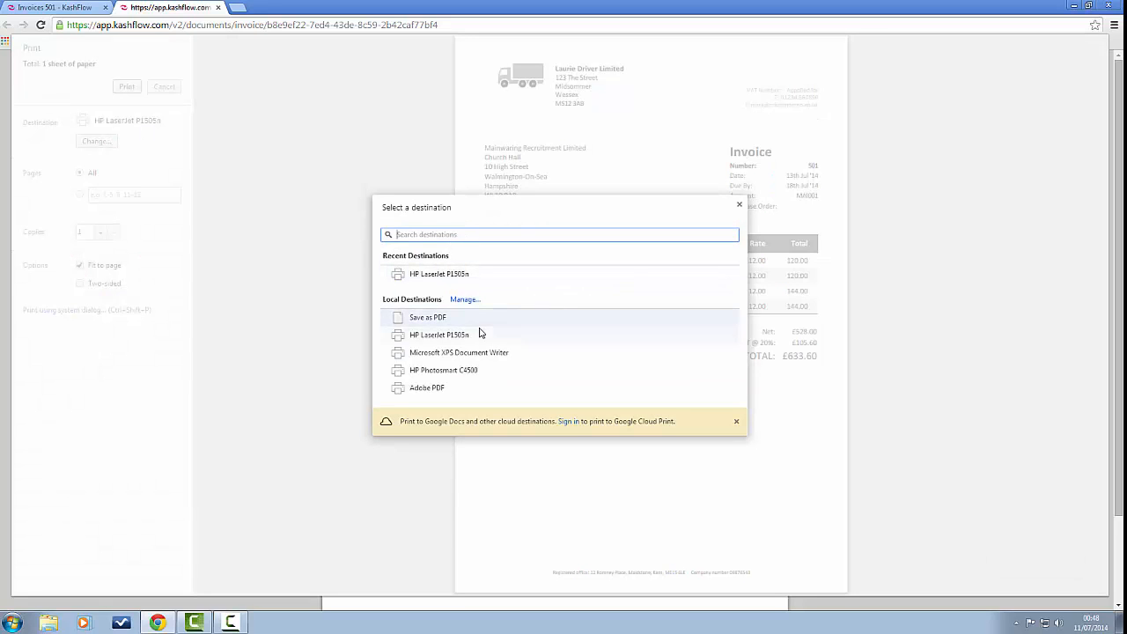
left_click(477, 336)
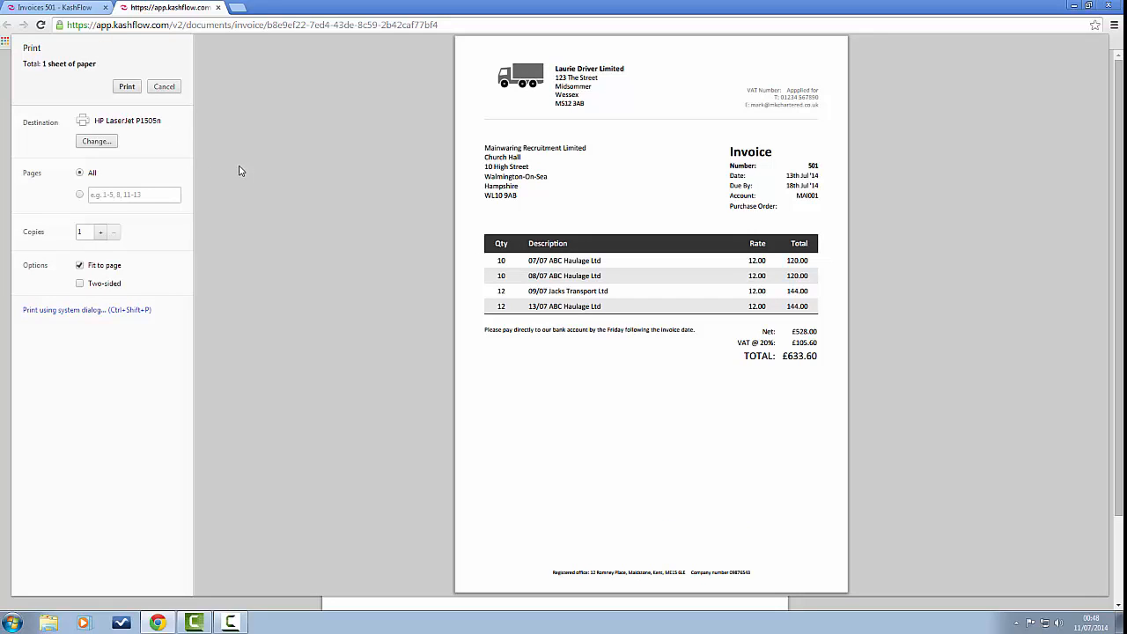
left_click(218, 8)
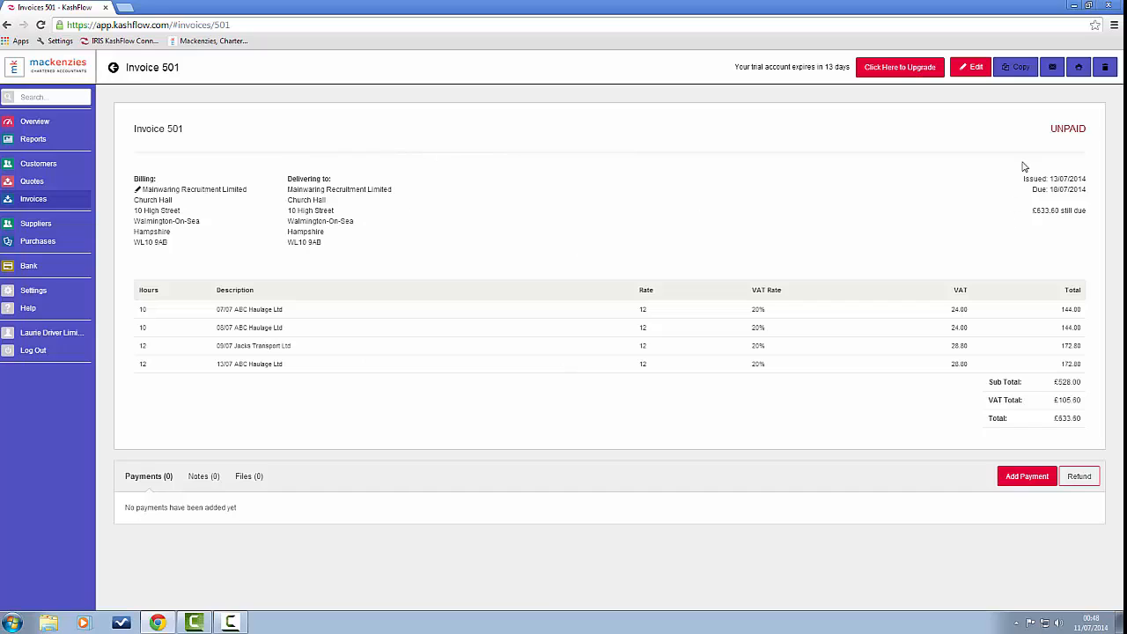
Step: Start the email for invoice 501 and add your own address as a Cc recipient
left_click(1054, 70)
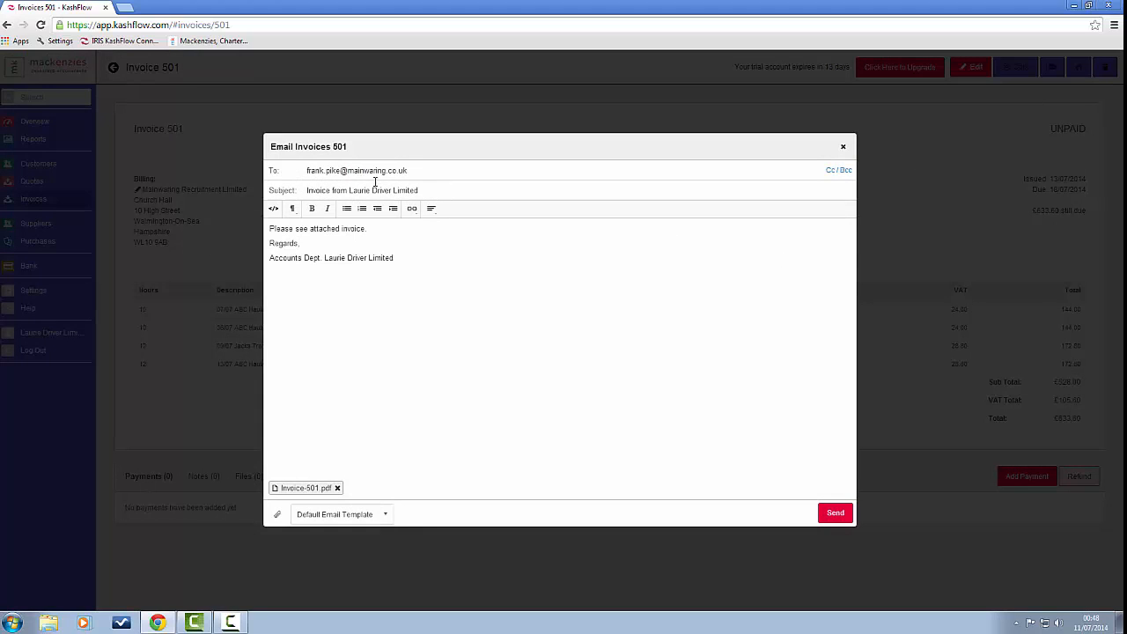
left_click_drag(307, 170, 445, 214)
left_click(445, 262)
left_click(833, 173)
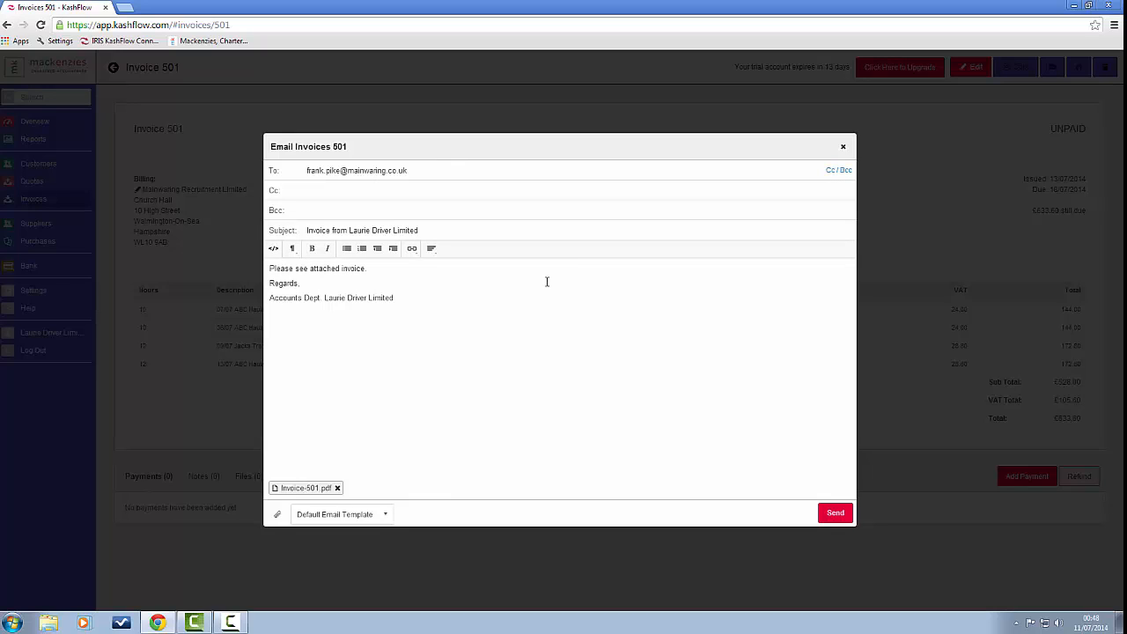
type("yourname@hotmail.co.uk")
Step: Add a note at the top of the message about being on holiday next week, and send it
left_click(270, 268)
key("Return")
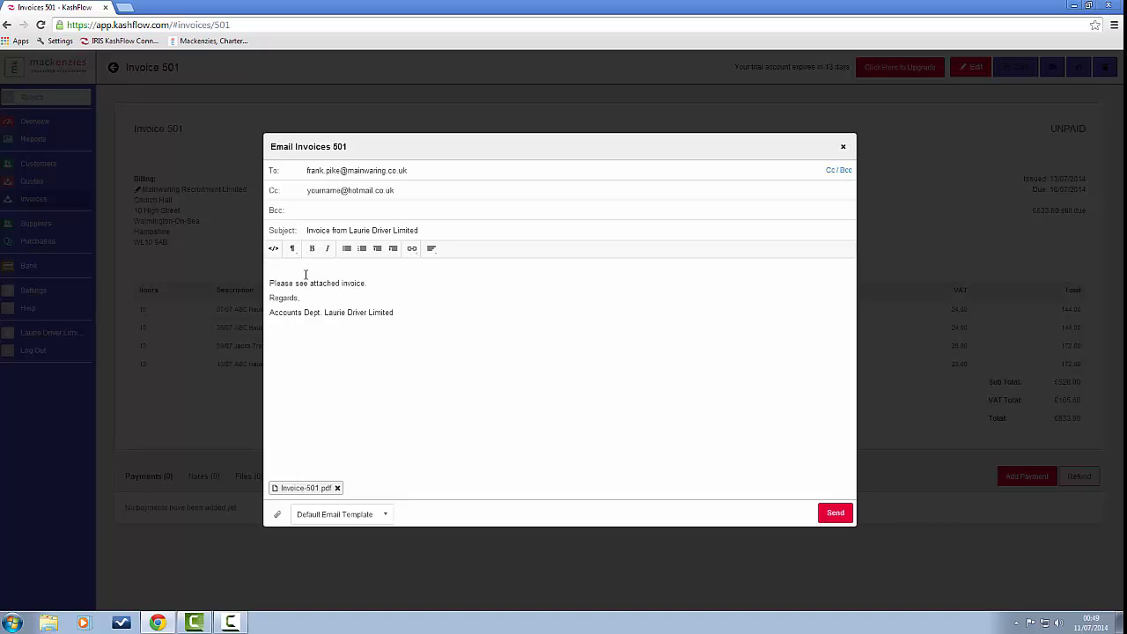
type("Please tell Arthur that I will be on holiday next week")
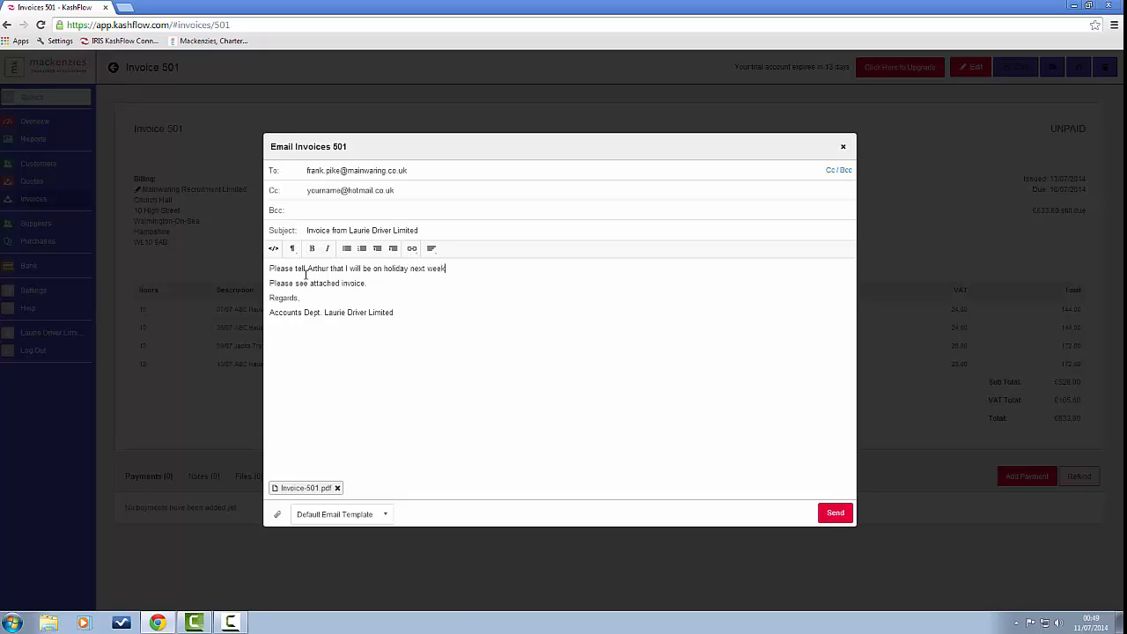
type(".")
key("Return")
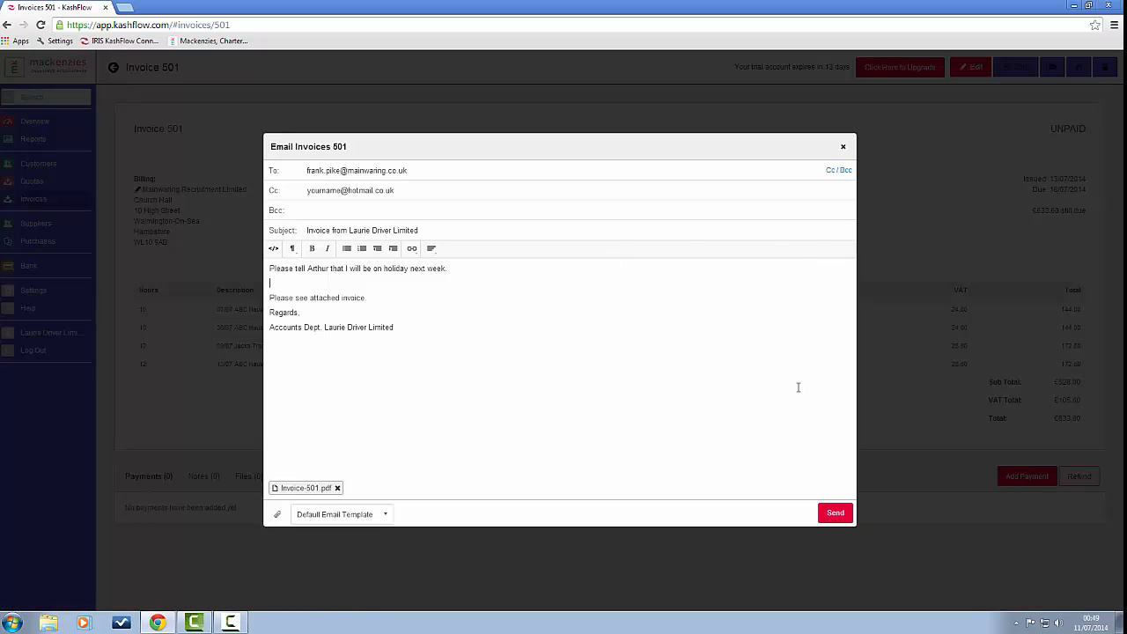
left_click(836, 519)
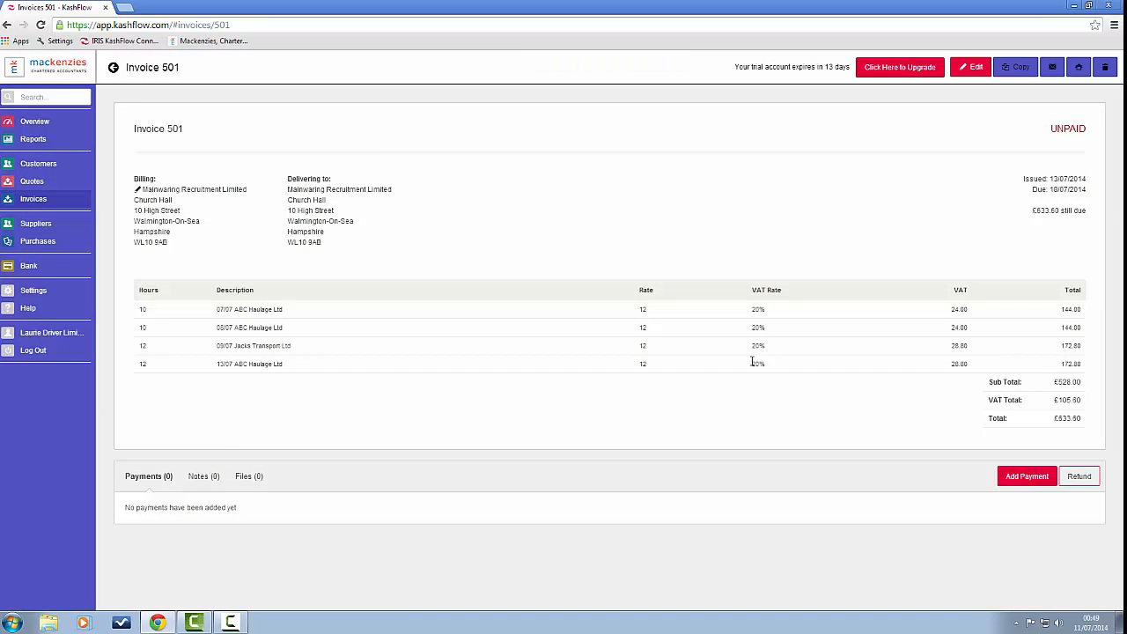
Step: Return to the Invoices list, where invoice 501 shows unpaid at £633.60
left_click(47, 202)
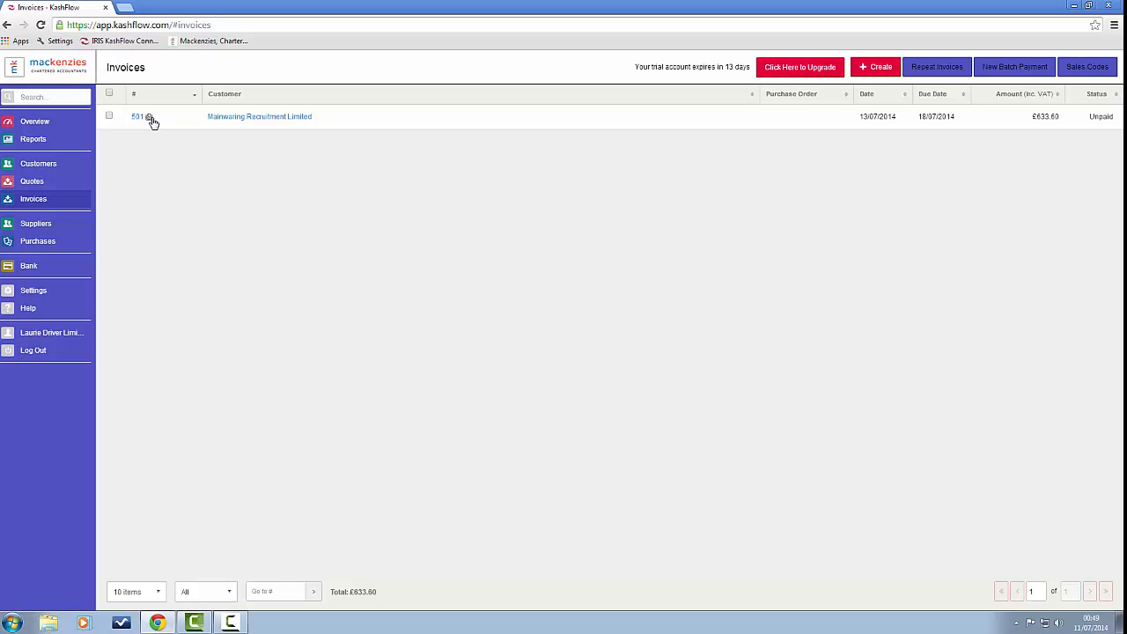
Step: Create a new blank invoice from the Invoices list
left_click(880, 68)
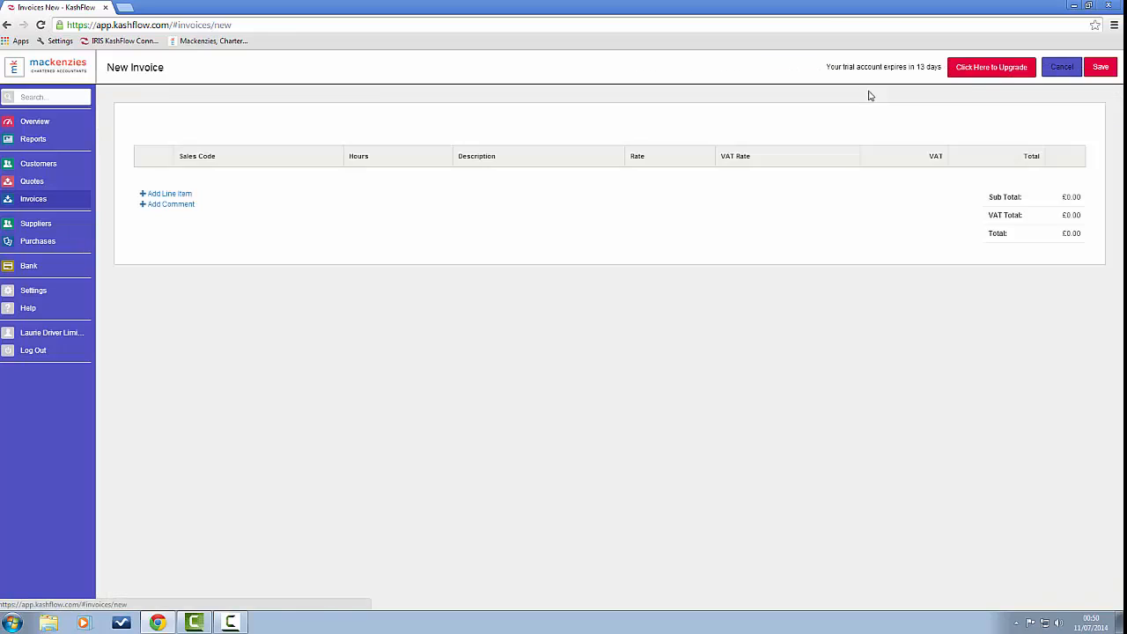